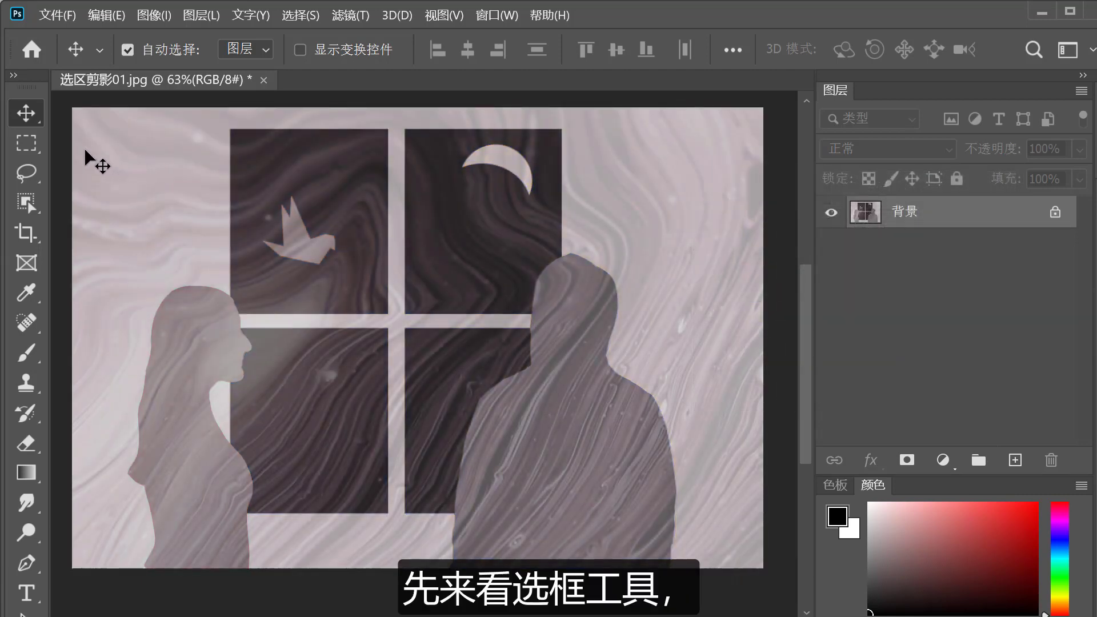
Step: Select the whole window area, from corner to corner, with the Rectangular Marquee tool
{"action": "left_click", "coordinate": [26, 143]}
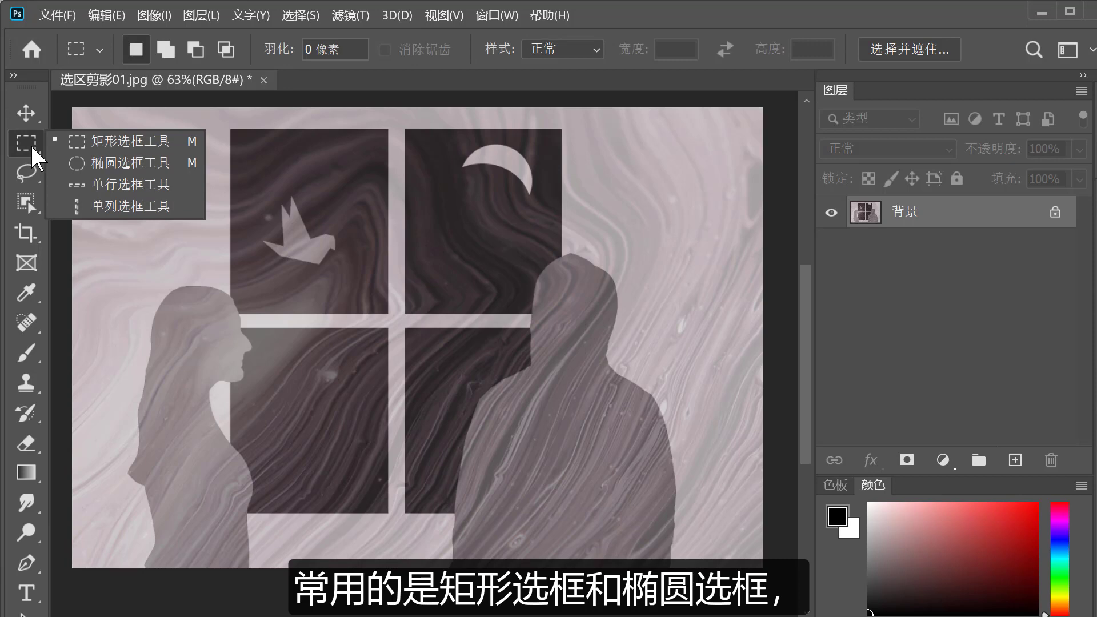
{"action": "left_click", "coordinate": [181, 140]}
{"action": "left_click_drag", "start_coordinate": [230, 130], "coordinate": [561, 514]}
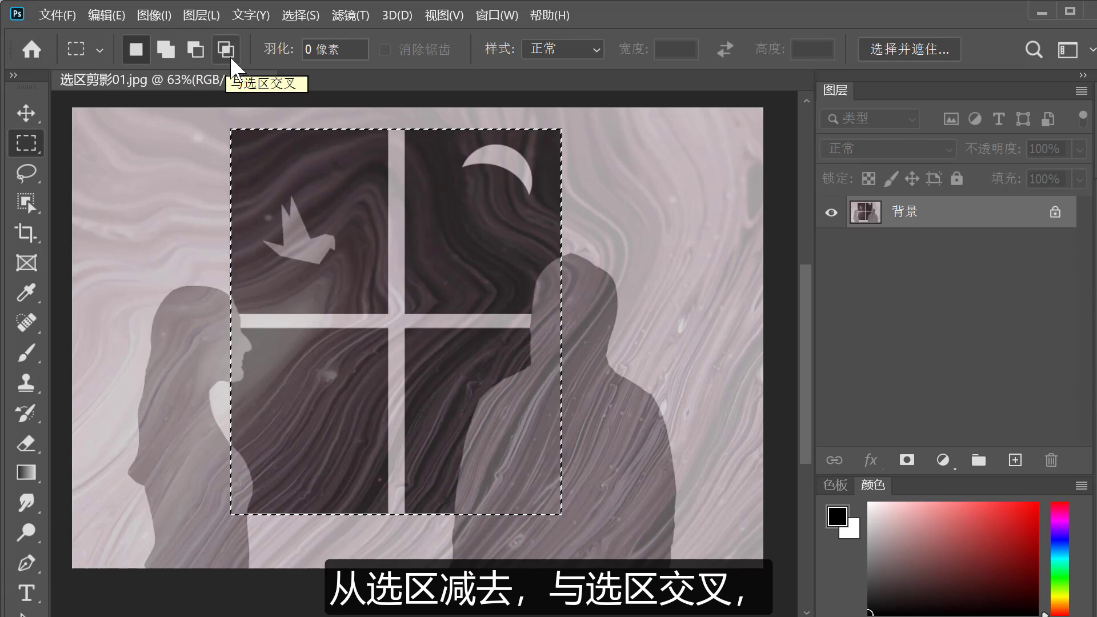
Step: Subtract the vertical and horizontal window bars from the selection so only the four panes are selected
{"action": "left_click", "coordinate": [193, 51]}
{"action": "left_click_drag", "start_coordinate": [390, 114], "coordinate": [405, 538]}
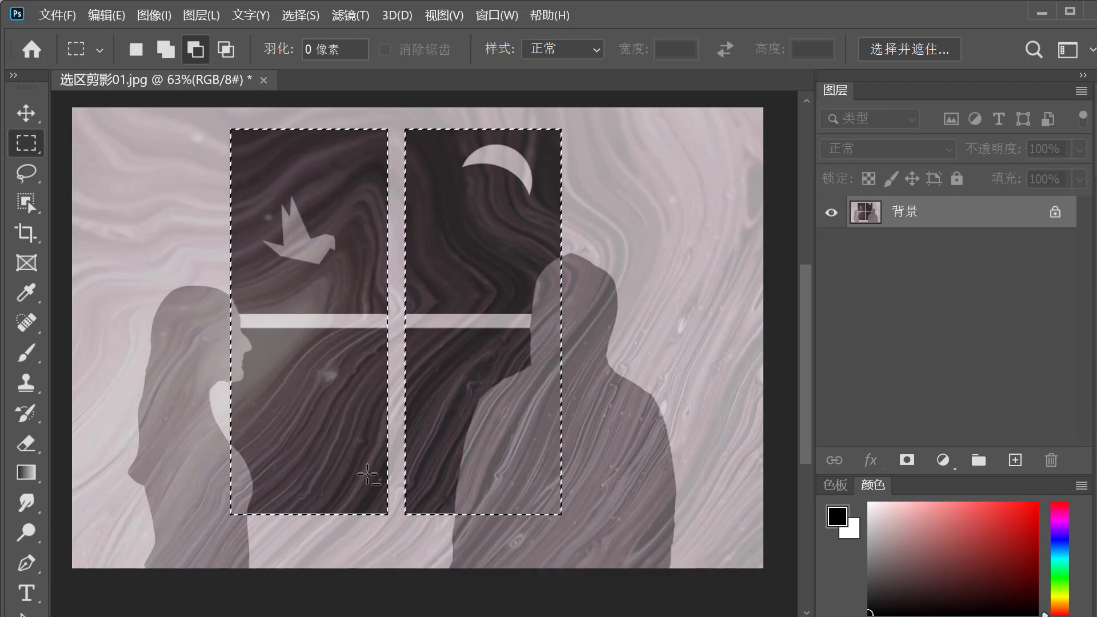
{"action": "left_click_drag", "start_coordinate": [201, 307], "coordinate": [592, 328]}
{"action": "key", "text": "space"}
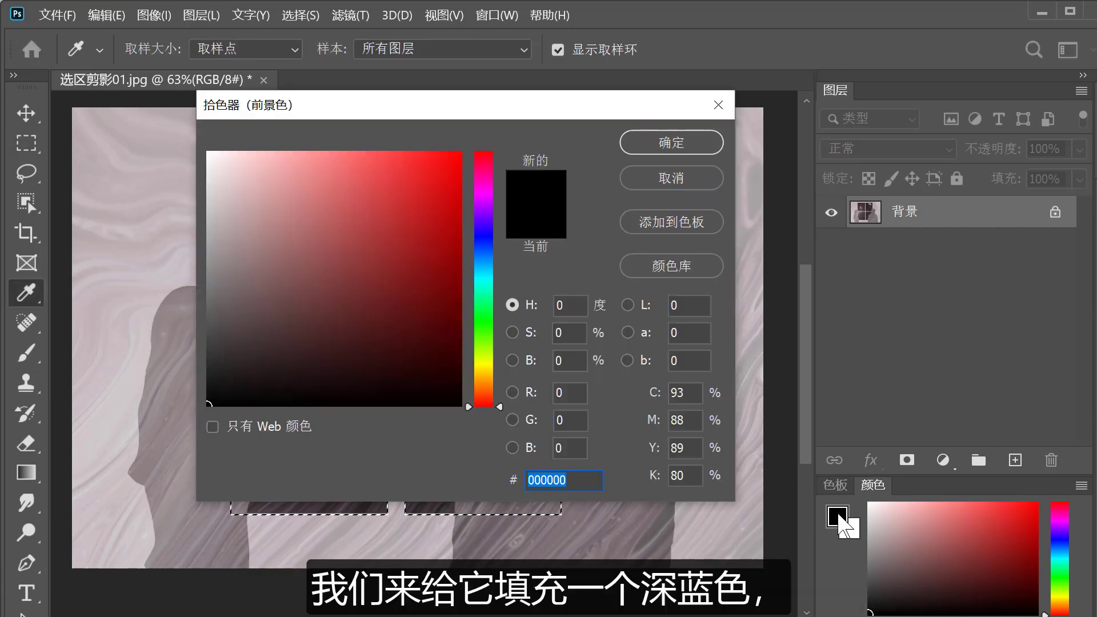
Step: Set the foreground colour to dark blue #0d184f
{"action": "left_click", "coordinate": [837, 517]}
{"action": "left_click", "coordinate": [483, 244]}
{"action": "left_click", "coordinate": [421, 326]}
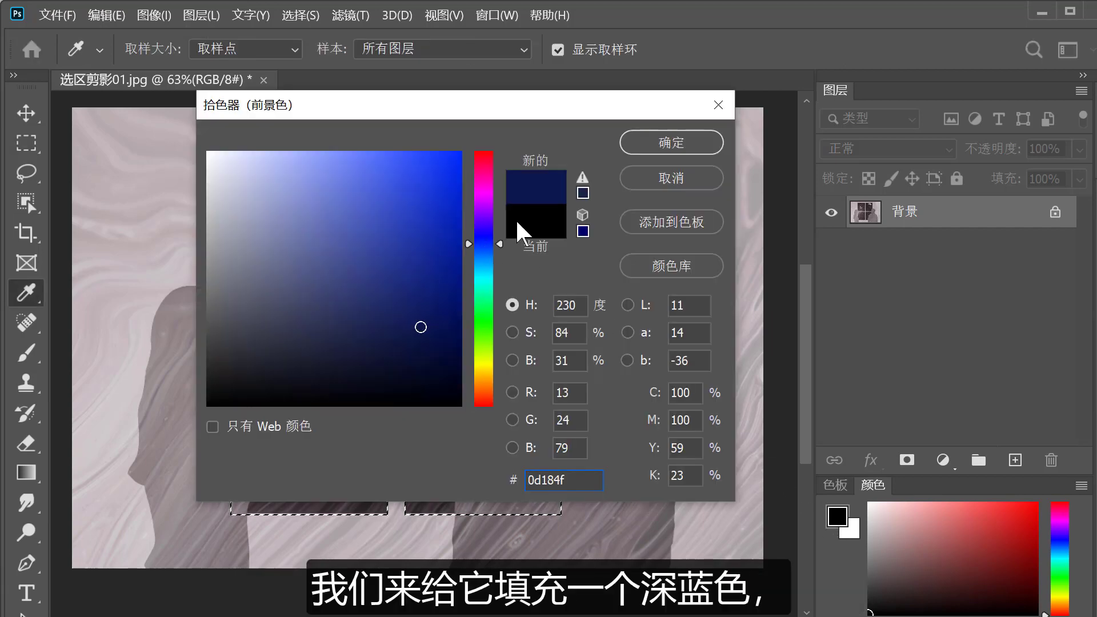
{"action": "left_click", "coordinate": [680, 143]}
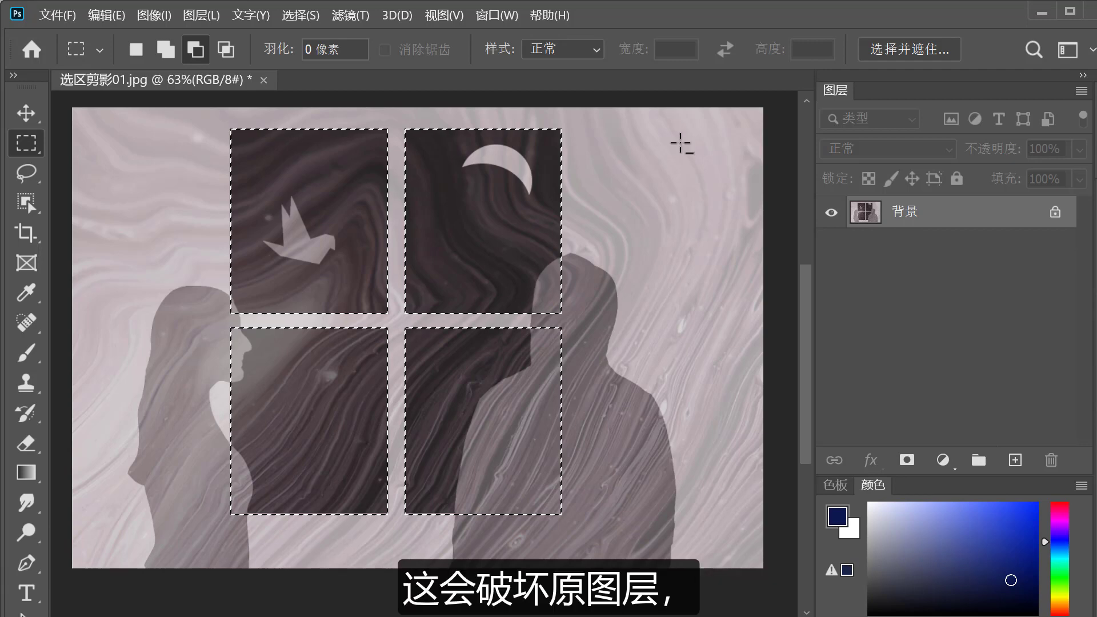
Step: Fill the four selected panes with the foreground colour on a new layer and deselect
{"action": "left_click", "coordinate": [1015, 459]}
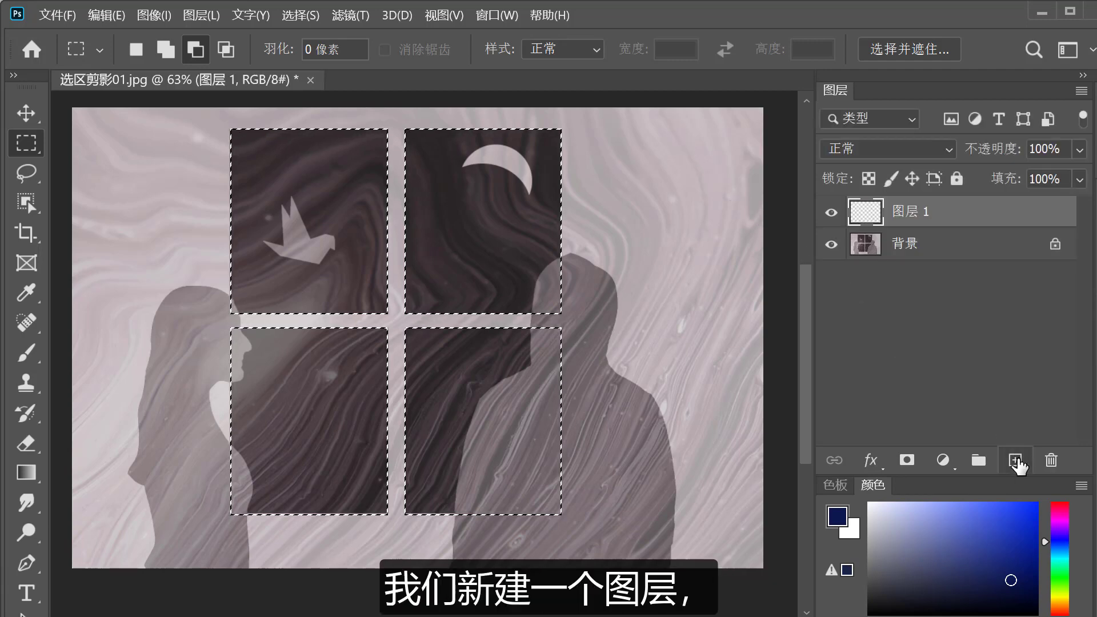
{"action": "left_click", "coordinate": [103, 16]}
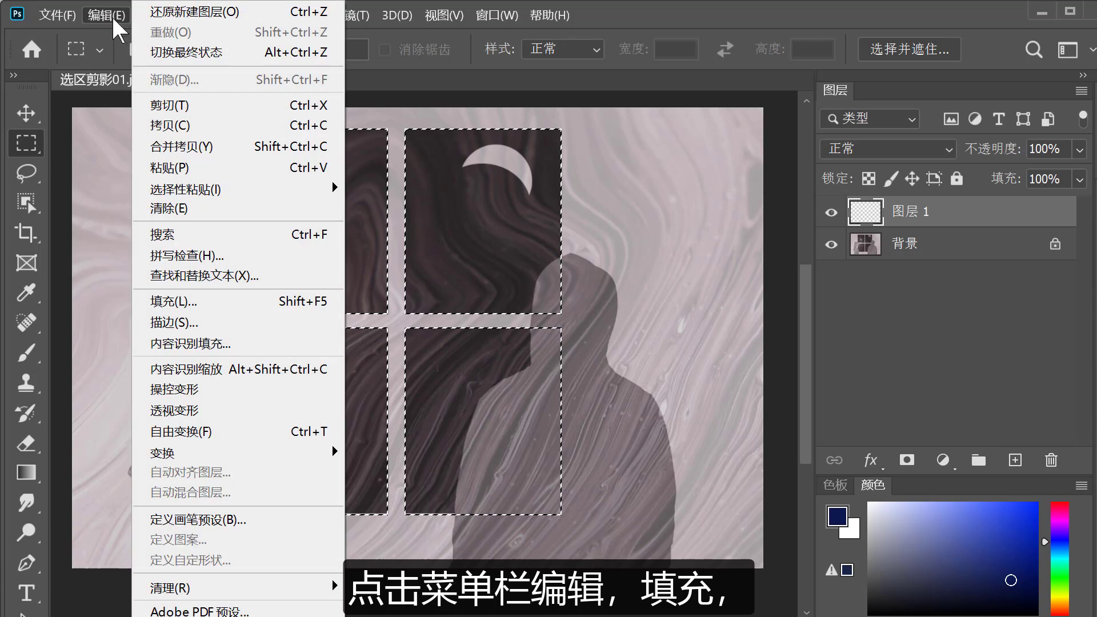
{"action": "left_click", "coordinate": [183, 301]}
{"action": "left_click", "coordinate": [477, 267]}
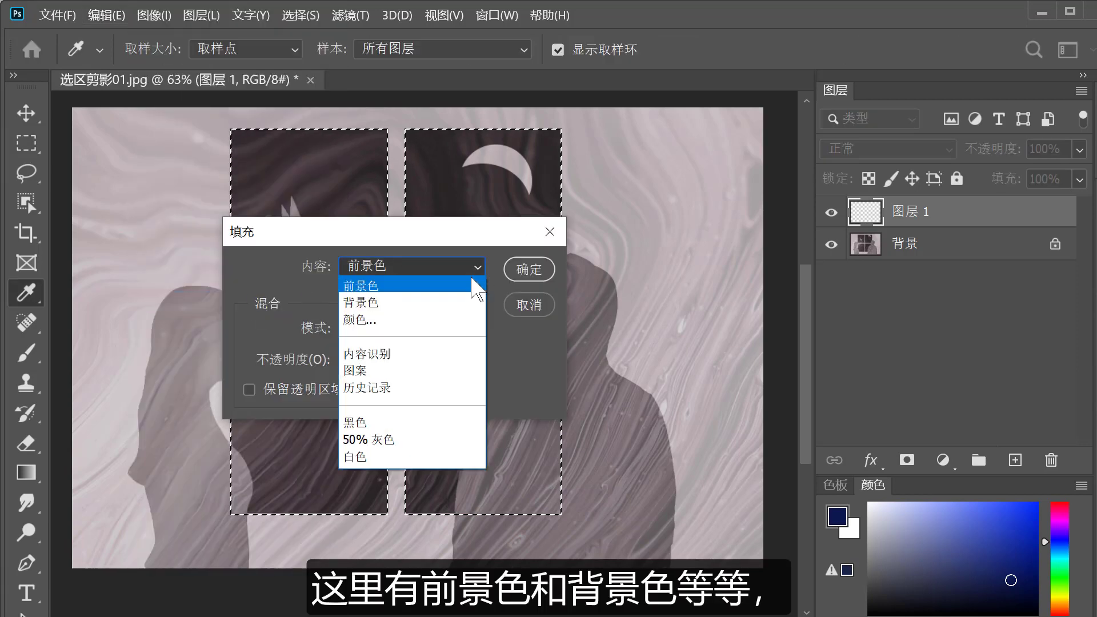
{"action": "left_click", "coordinate": [470, 283]}
{"action": "left_click", "coordinate": [526, 268]}
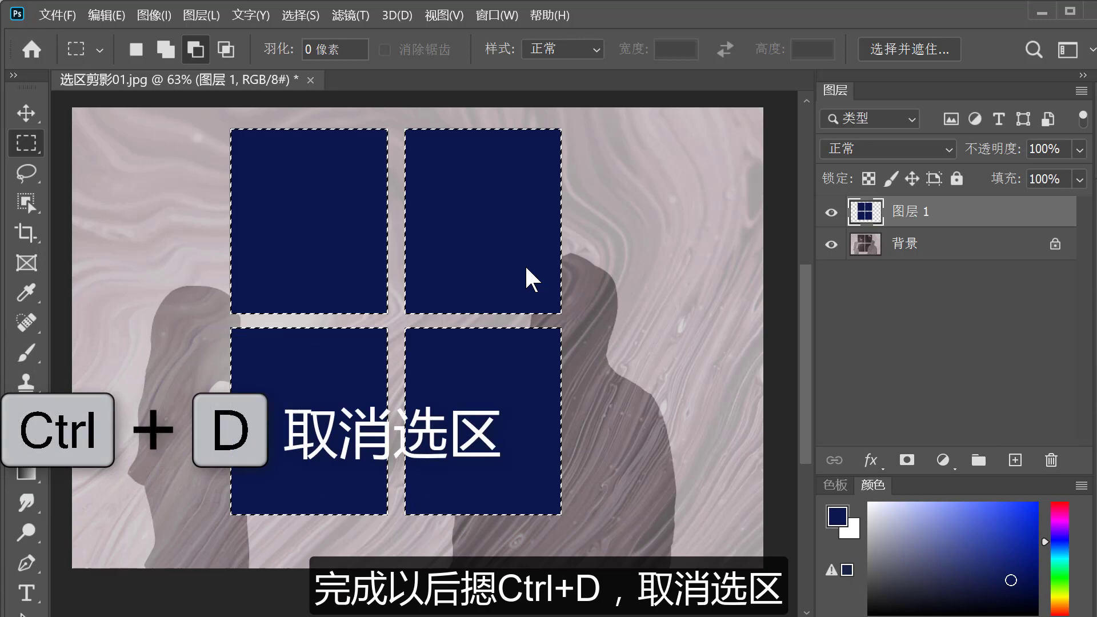
{"action": "key", "text": "ctrl+d"}
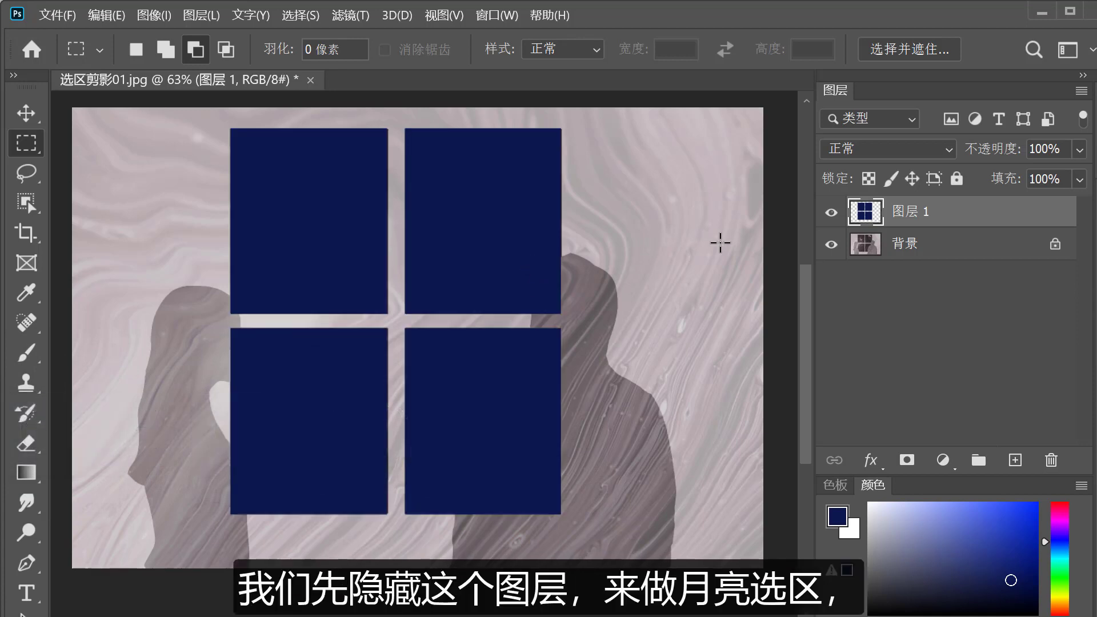
Step: Hide 图层 1 and select the crescent moon with the Elliptical Marquee, subtracting a larger ellipse from a circle around the moon
{"action": "left_click", "coordinate": [831, 212]}
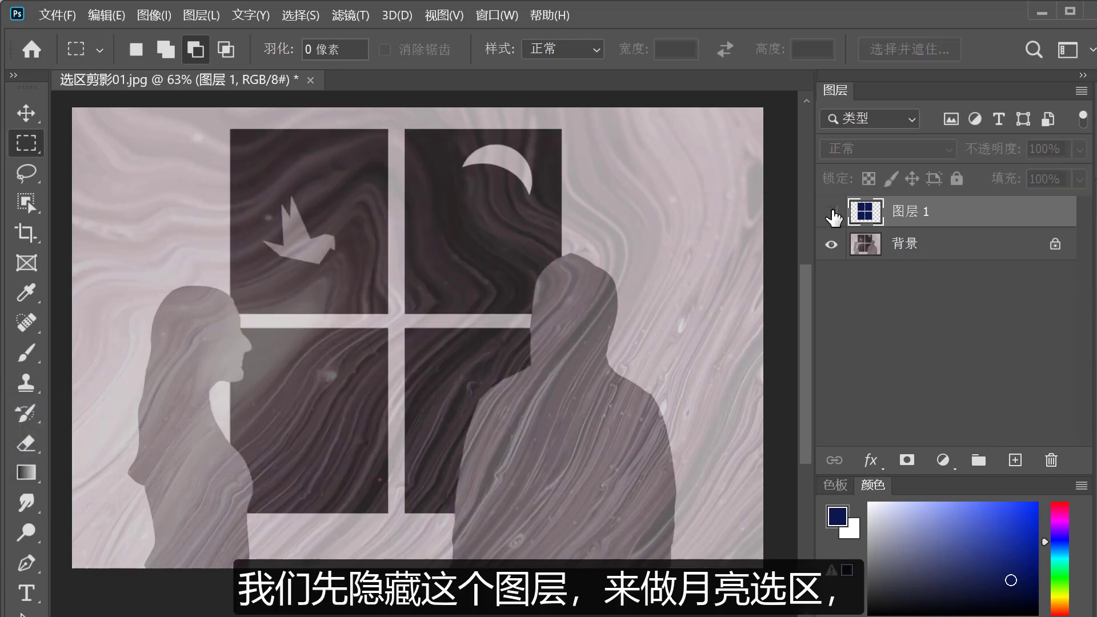
{"action": "right_click", "coordinate": [17, 147]}
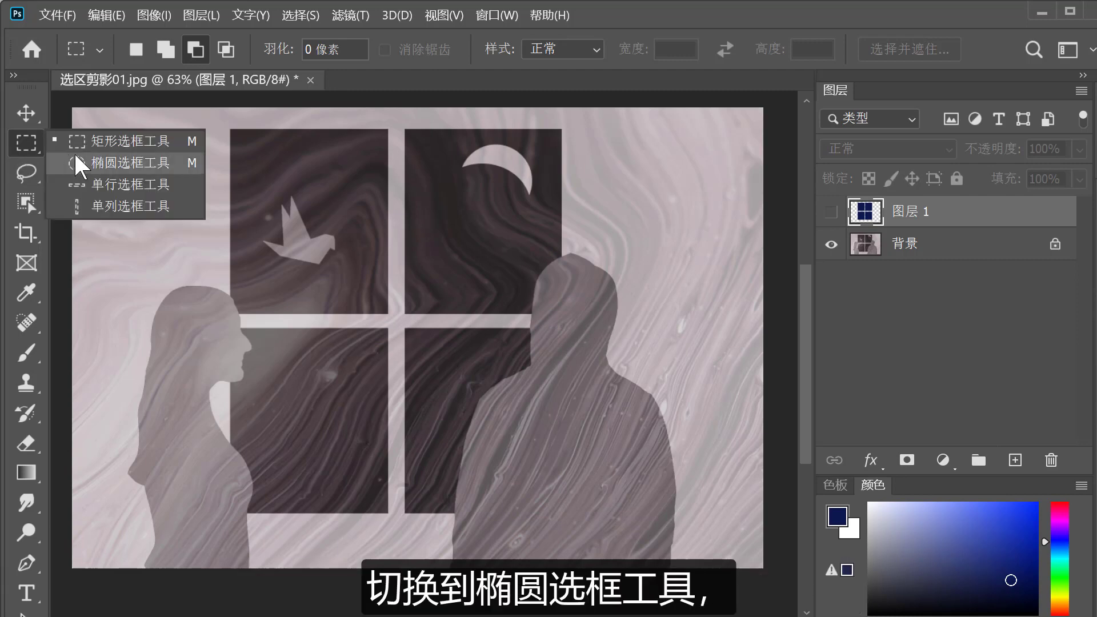
{"action": "left_click", "coordinate": [123, 162]}
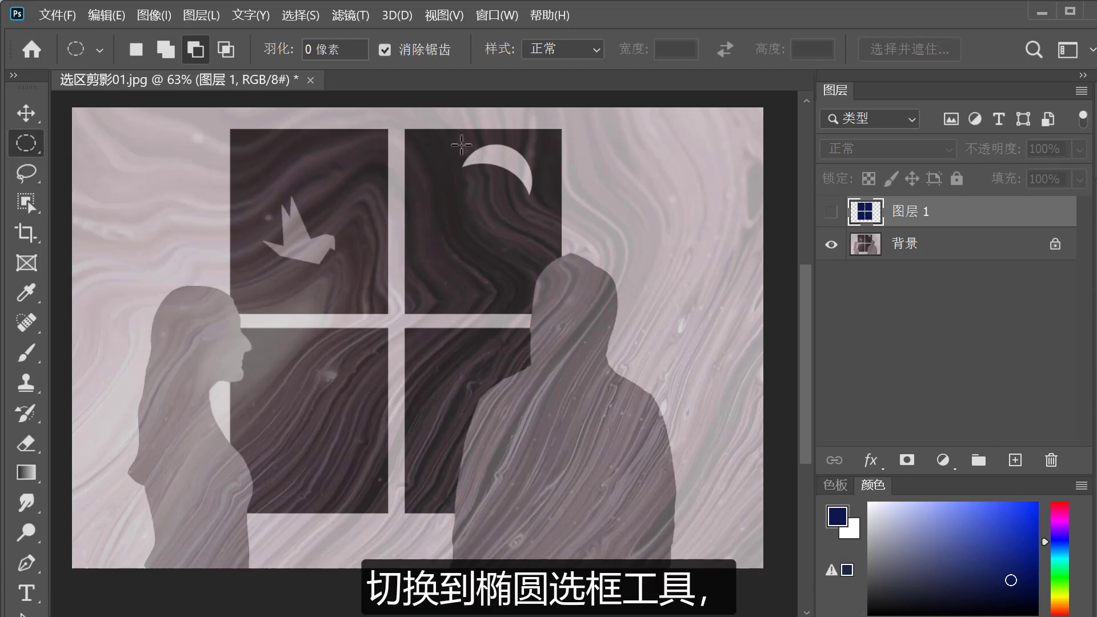
{"action": "left_click_drag", "start_coordinate": [461, 144], "coordinate": [518, 207]}
{"action": "key", "text": "shift"}
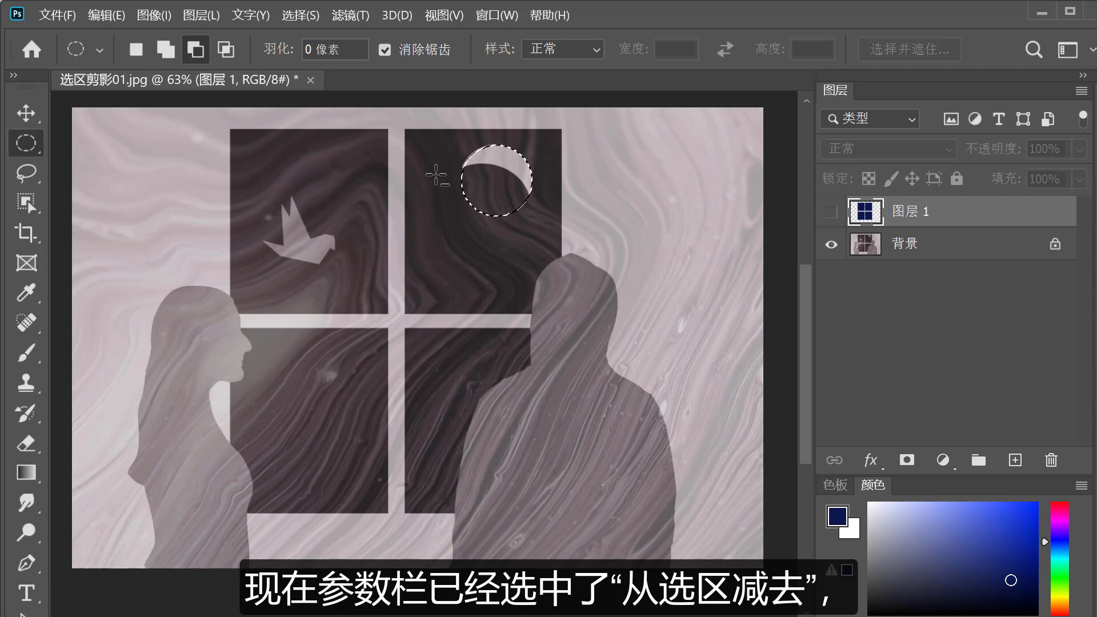
{"action": "left_click_drag", "start_coordinate": [436, 175], "coordinate": [610, 260]}
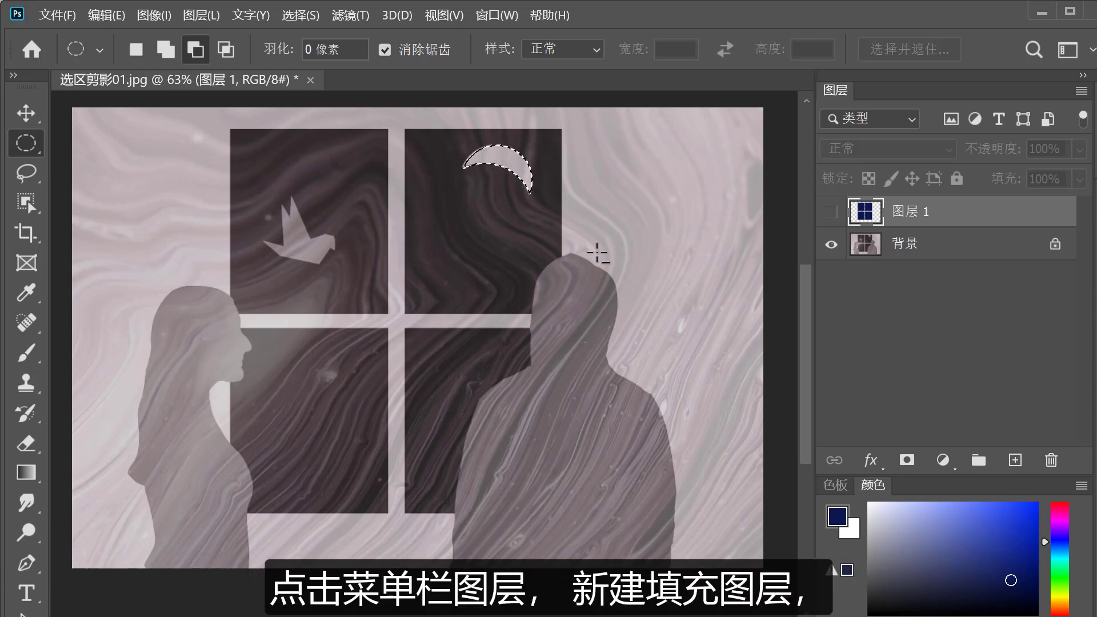
Step: Create a solid colour fill layer named 月亮 from the moon selection, using yellow #c3ba2b
{"action": "left_click", "coordinate": [207, 15]}
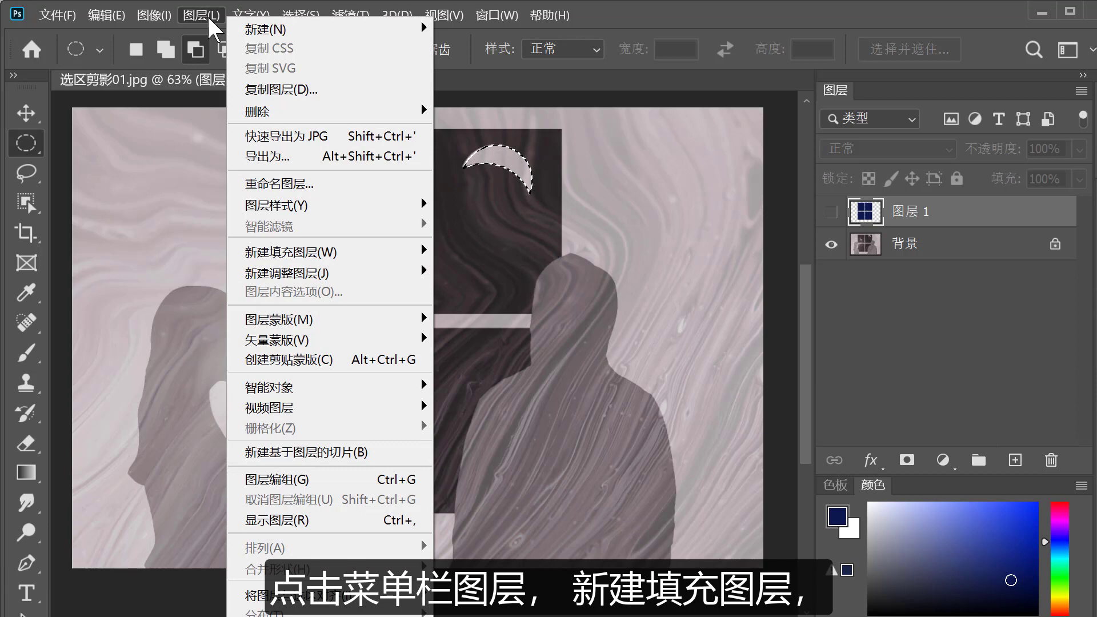
{"action": "mouse_move", "coordinate": [365, 252]}
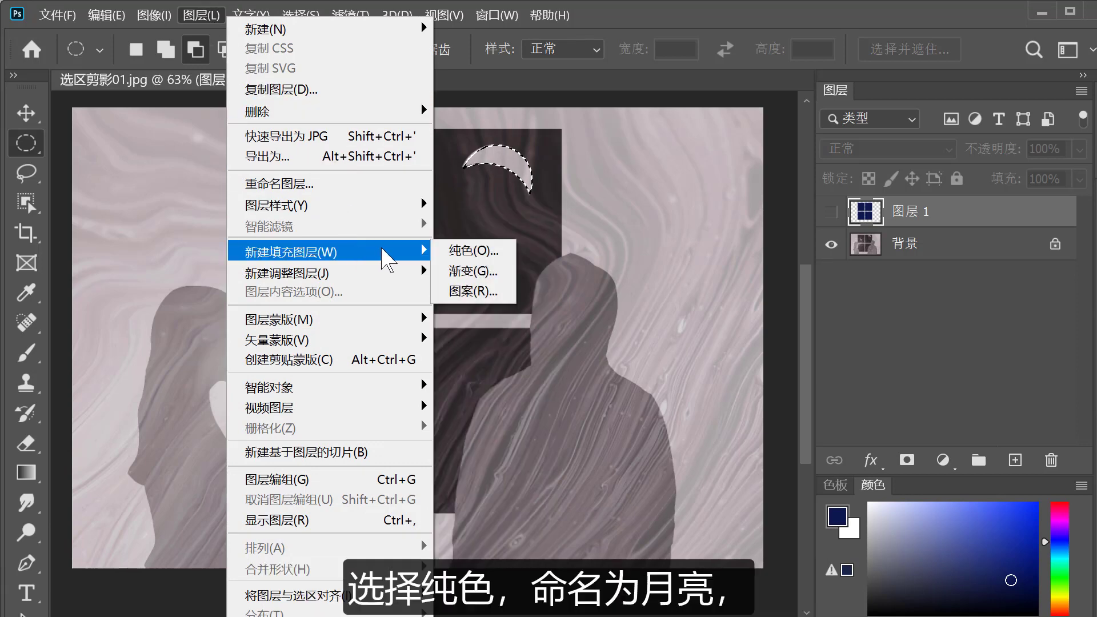
{"action": "left_click", "coordinate": [472, 250]}
{"action": "type", "text": "月亮"}
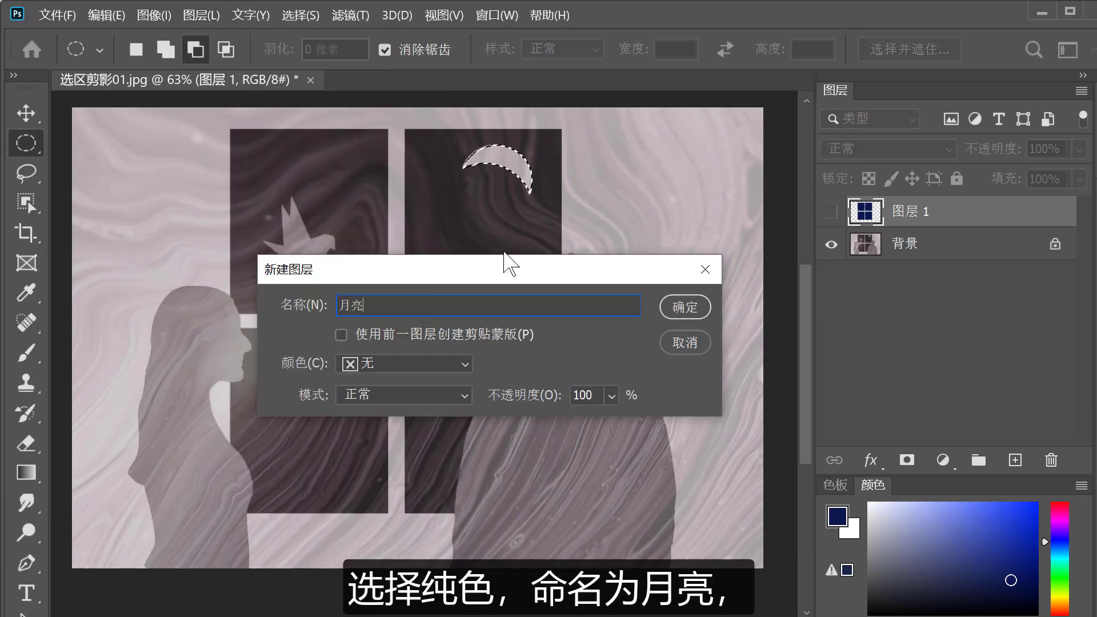
{"action": "left_click", "coordinate": [685, 307]}
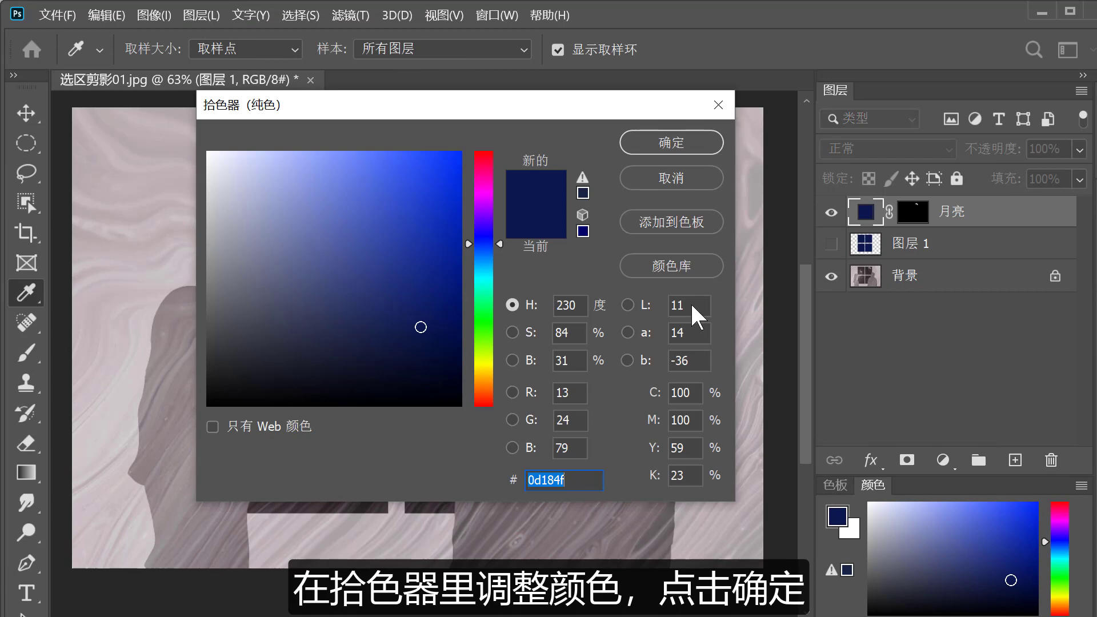
{"action": "left_click", "coordinate": [476, 366]}
{"action": "left_click_drag", "start_coordinate": [445, 327], "coordinate": [407, 212]}
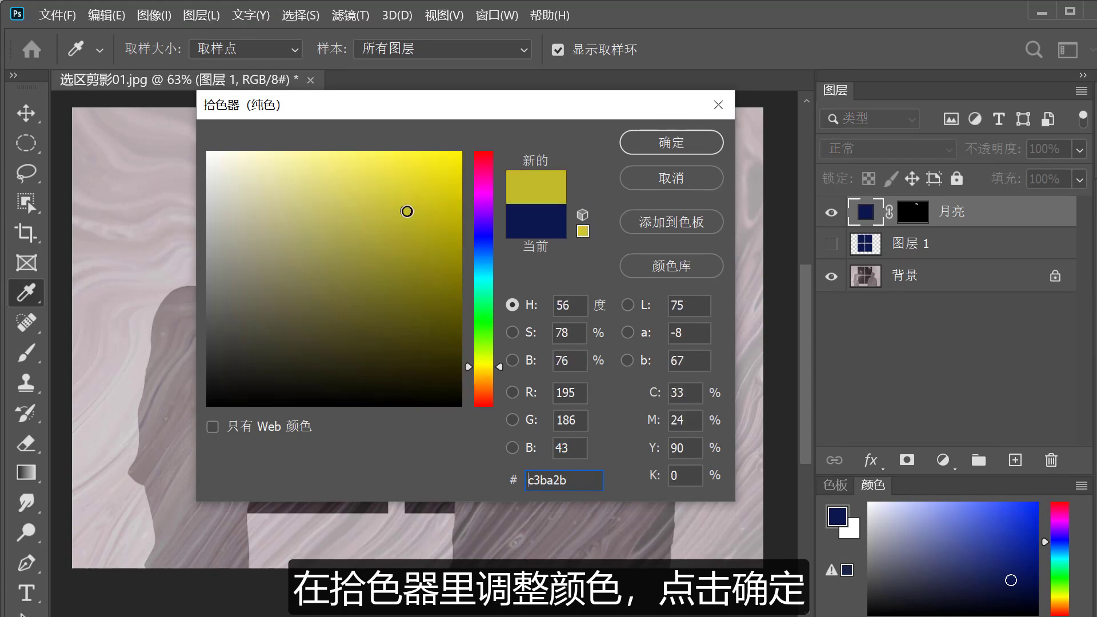
{"action": "left_click", "coordinate": [661, 143]}
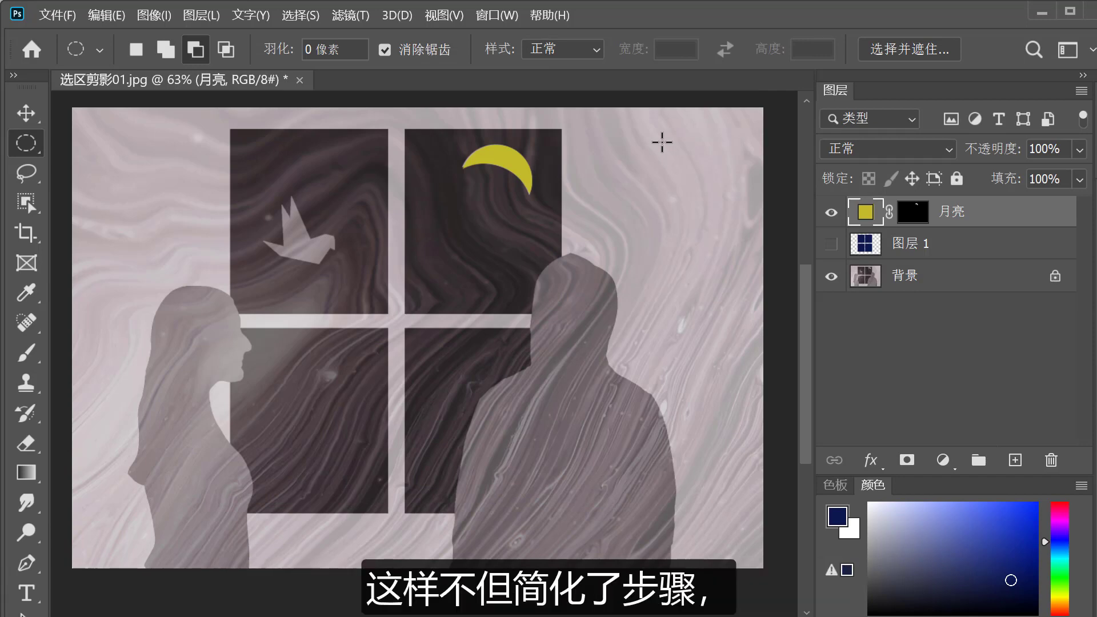
Step: Change the 月亮 layer's fill to a brighter yellow and hide the layer
{"action": "double_click", "coordinate": [865, 217]}
{"action": "left_click", "coordinate": [403, 300]}
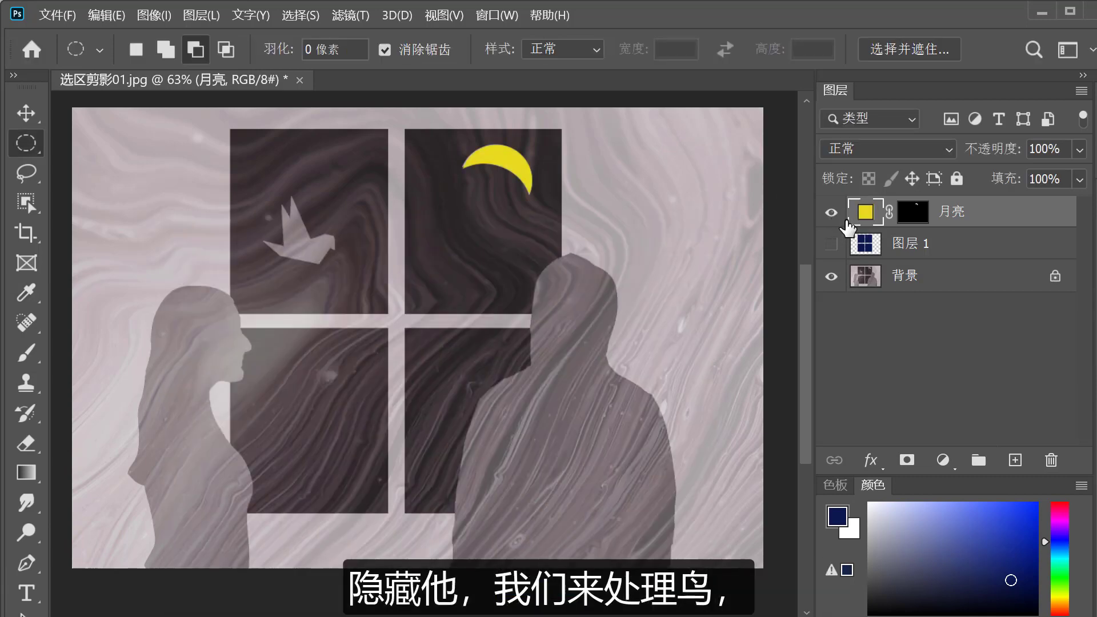
{"action": "left_click", "coordinate": [831, 212]}
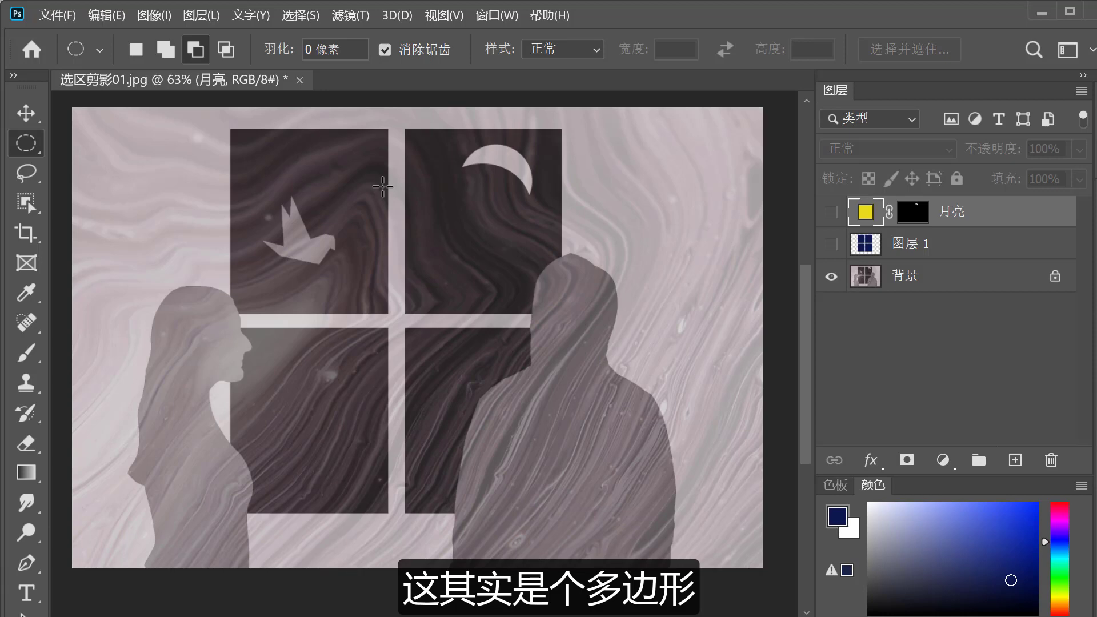
Step: Select the bird by tracing its corners with the Polygonal Lasso tool and closing the outline at the starting point
{"action": "left_click", "coordinate": [26, 173]}
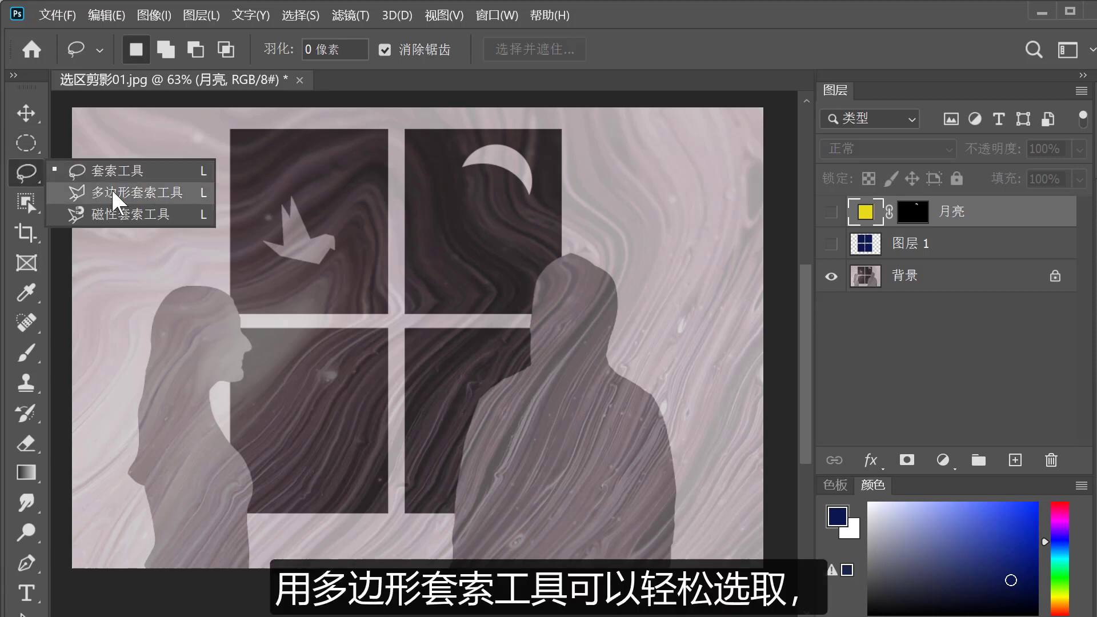
{"action": "left_click", "coordinate": [111, 191]}
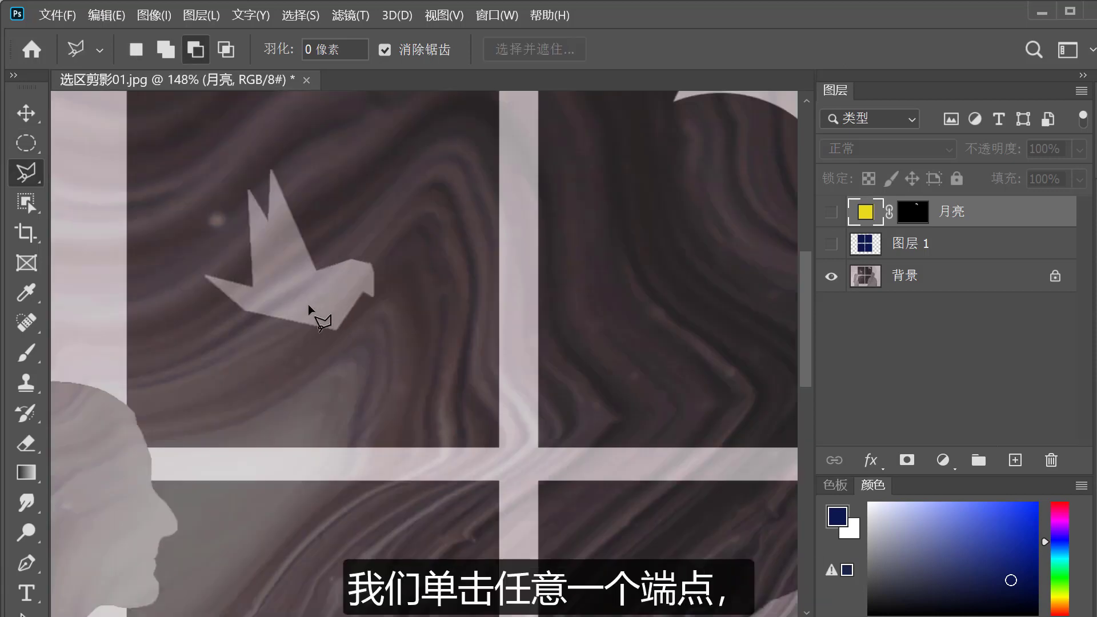
{"action": "left_click", "coordinate": [252, 286]}
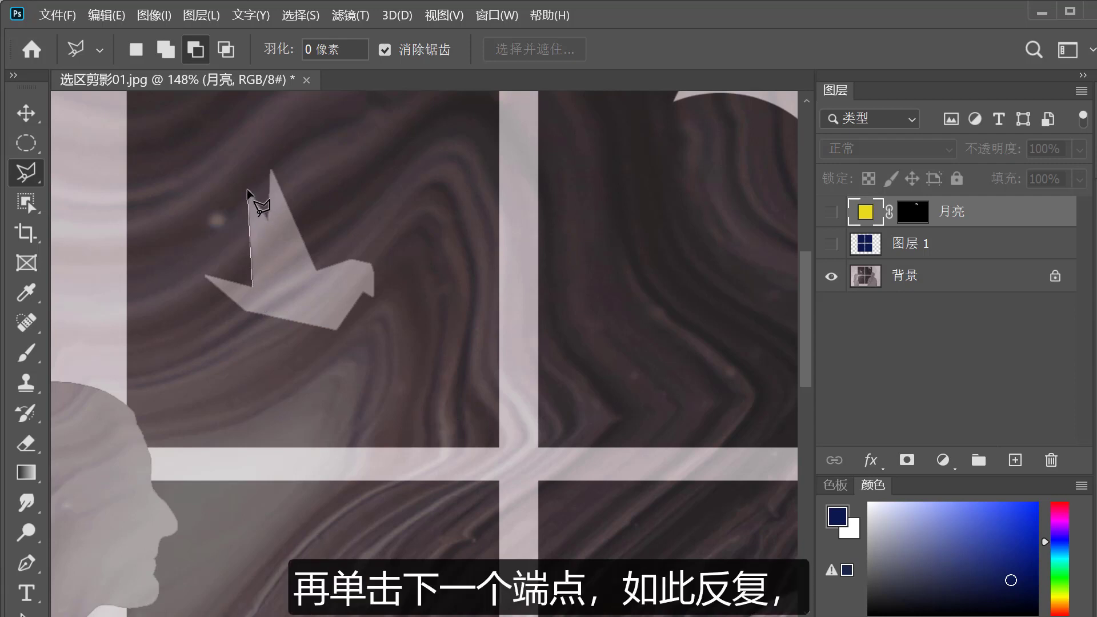
{"action": "left_click", "coordinate": [268, 220]}
{"action": "left_click", "coordinate": [271, 169]}
{"action": "left_click", "coordinate": [316, 268]}
{"action": "left_click", "coordinate": [351, 260]}
{"action": "left_click", "coordinate": [336, 330]}
{"action": "left_click", "coordinate": [245, 311]}
{"action": "left_click", "coordinate": [205, 276]}
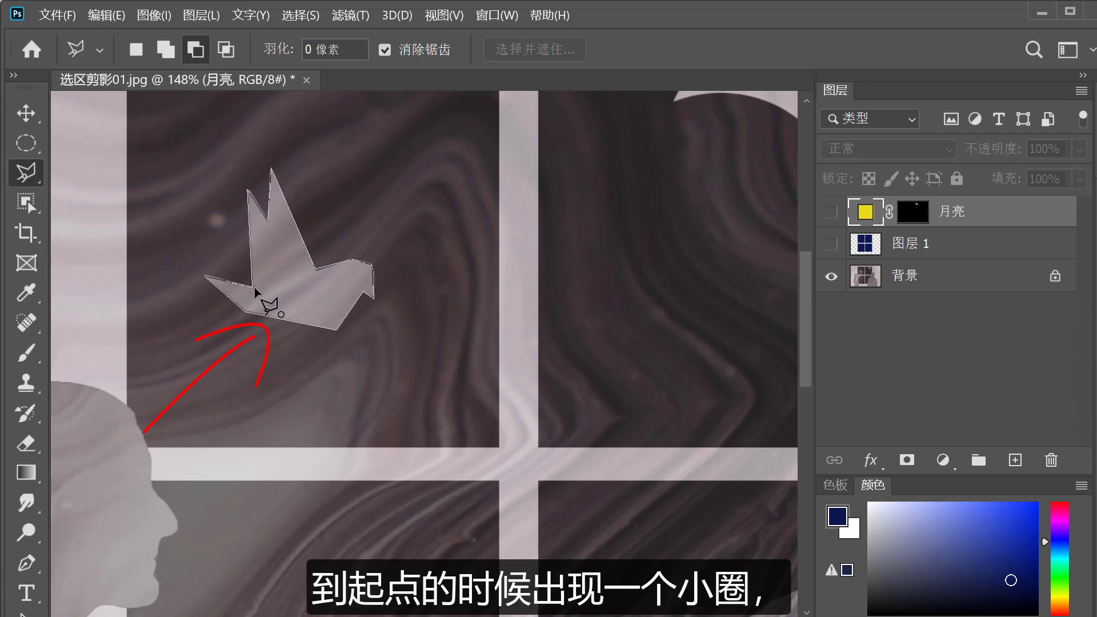
{"action": "left_click", "coordinate": [255, 286]}
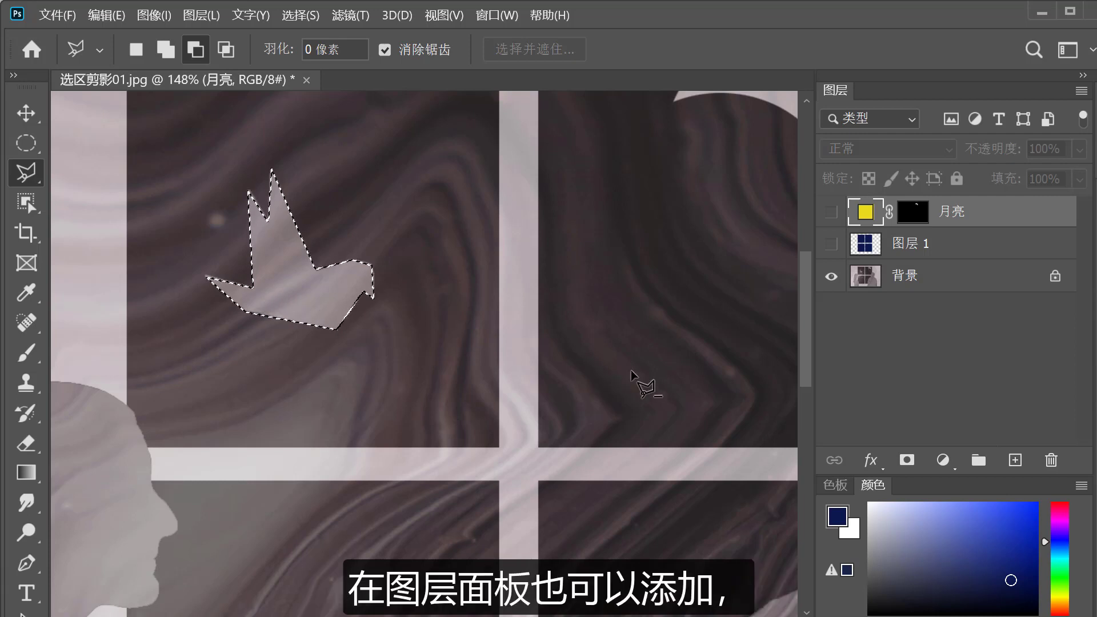
Step: Add a solid colour fill layer in dark red #49081a from the bird selection
{"action": "left_click", "coordinate": [941, 462]}
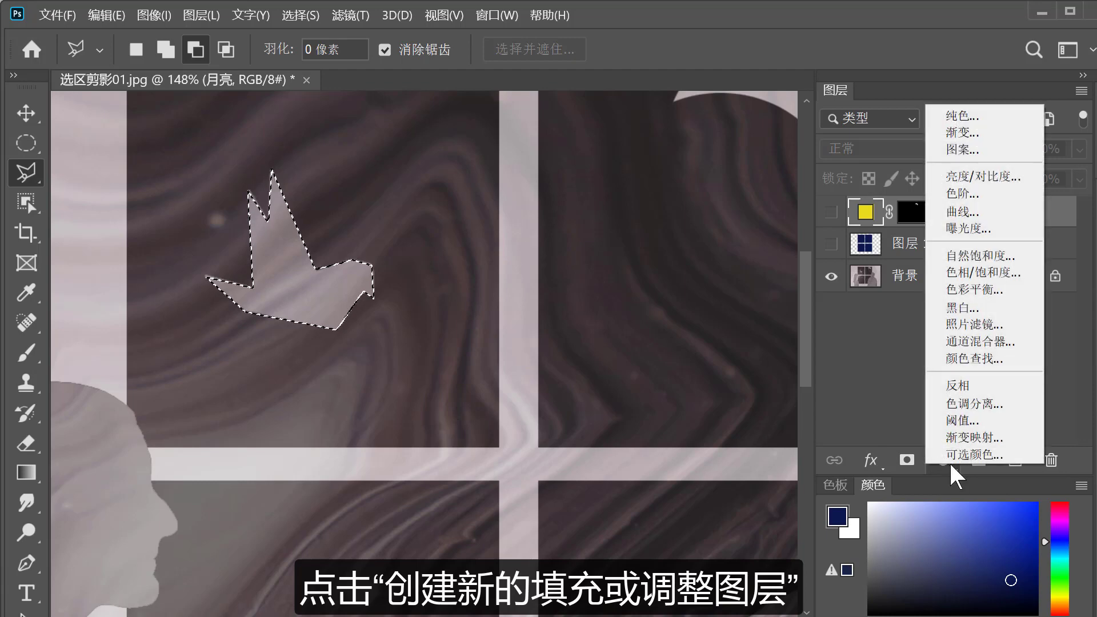
{"action": "left_click", "coordinate": [991, 116]}
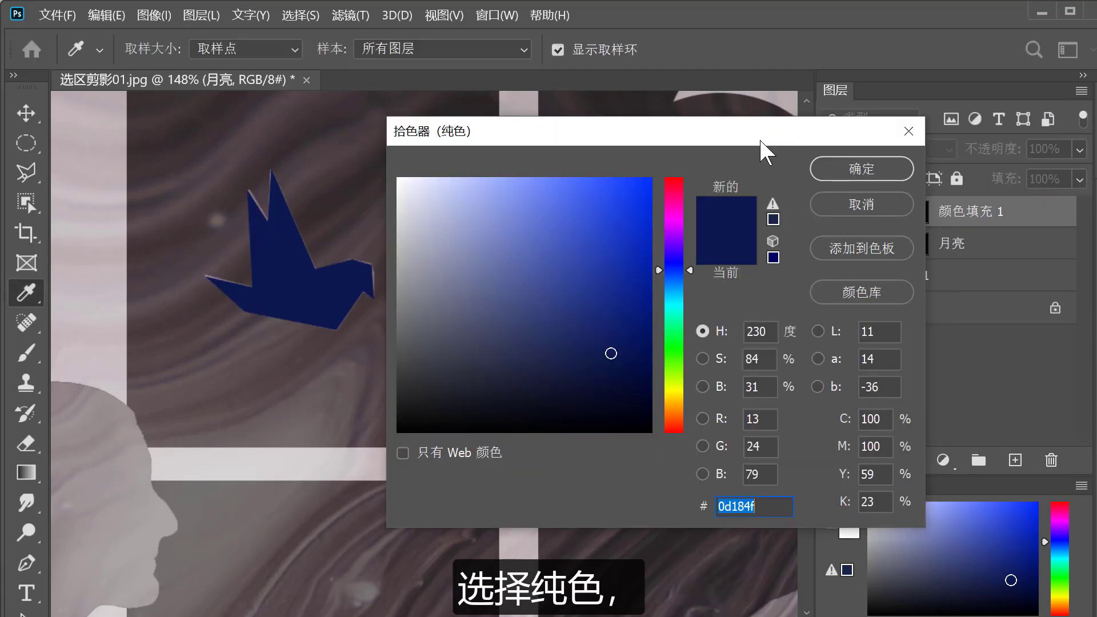
{"action": "left_click", "coordinate": [677, 186]}
{"action": "left_click", "coordinate": [624, 359]}
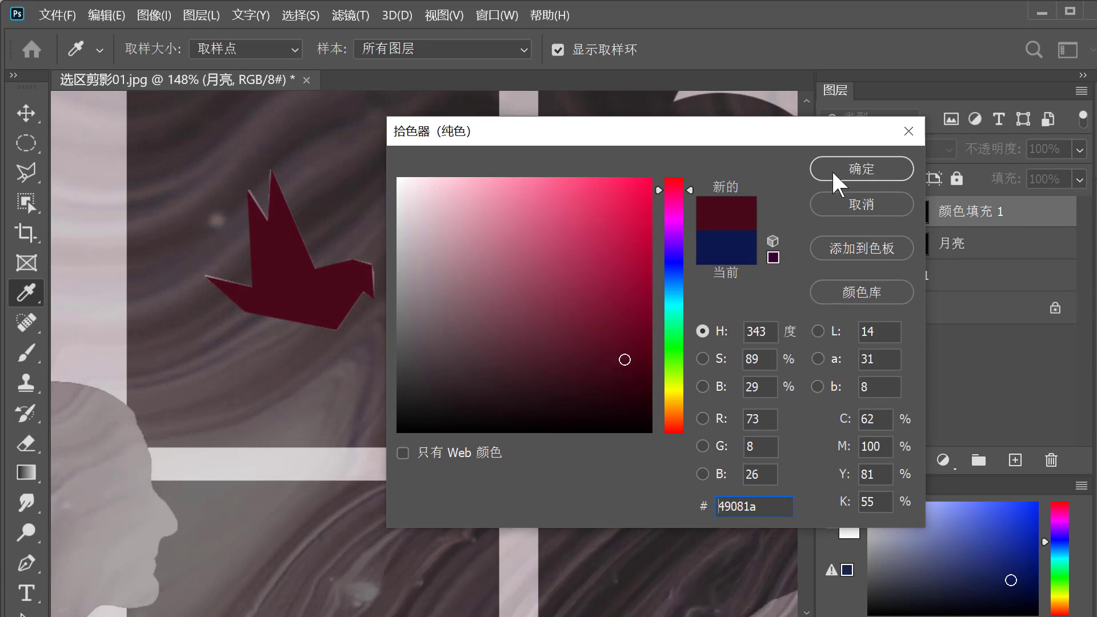
{"action": "left_click", "coordinate": [848, 166]}
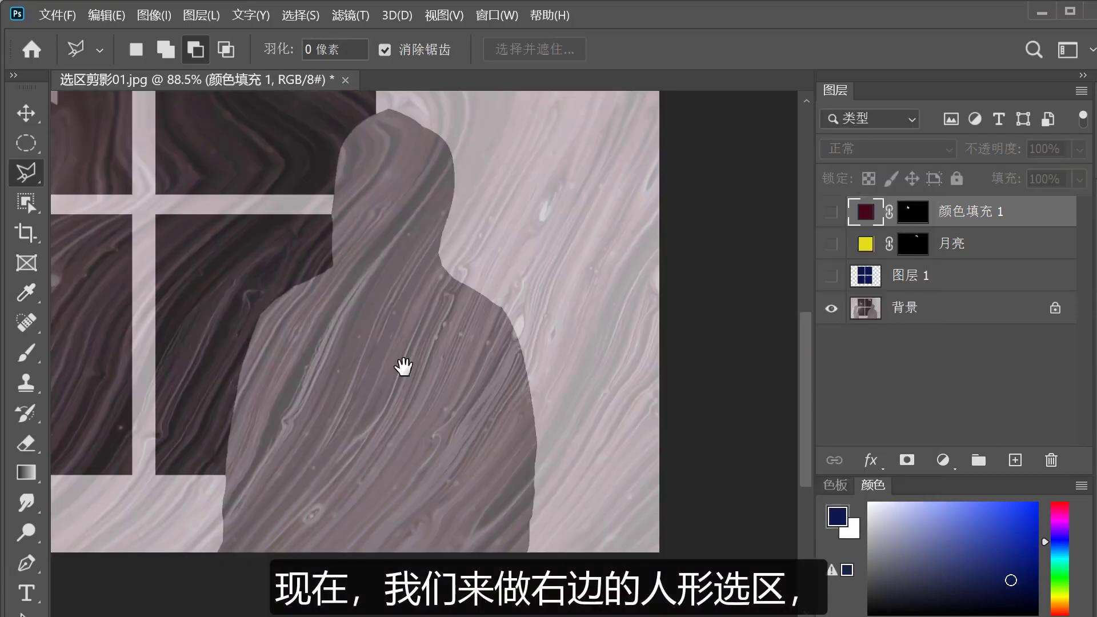
Step: Select the right-hand figure by tracing its outline freehand with the Lasso tool down to the canvas edge
{"action": "right_click", "coordinate": [32, 172]}
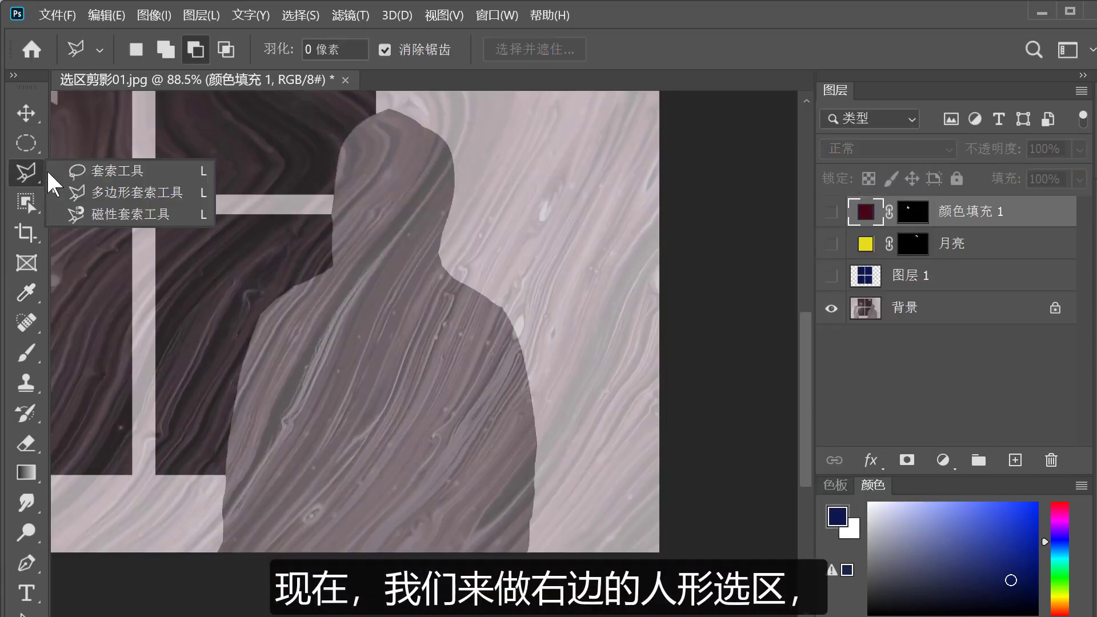
{"action": "left_click", "coordinate": [115, 171]}
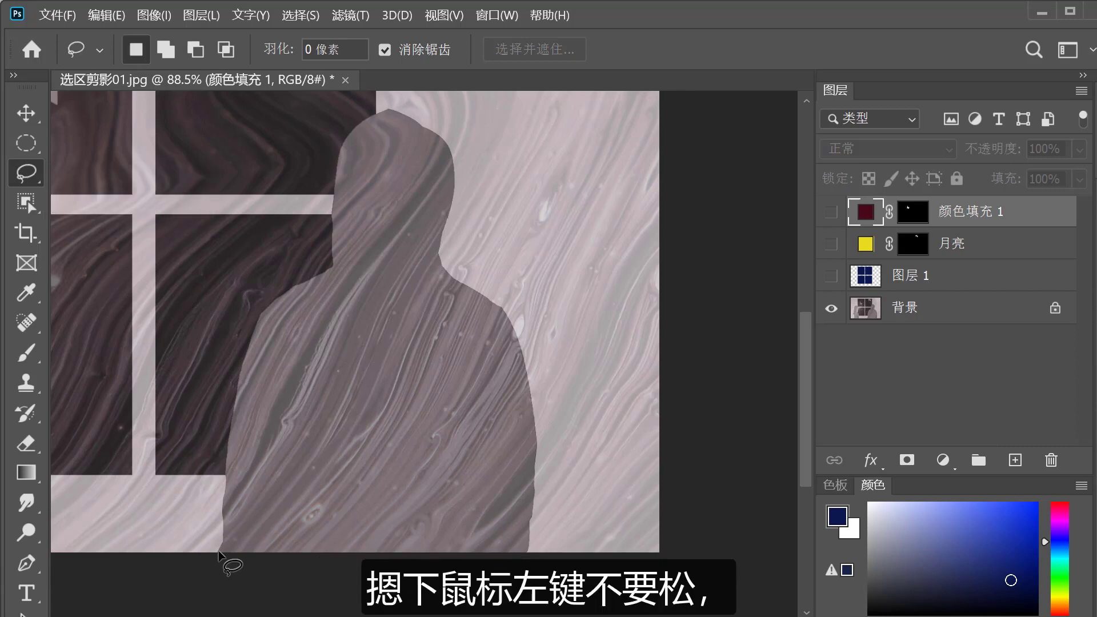
{"action": "left_click_drag", "start_coordinate": [223, 509], "coordinate": [226, 475]}
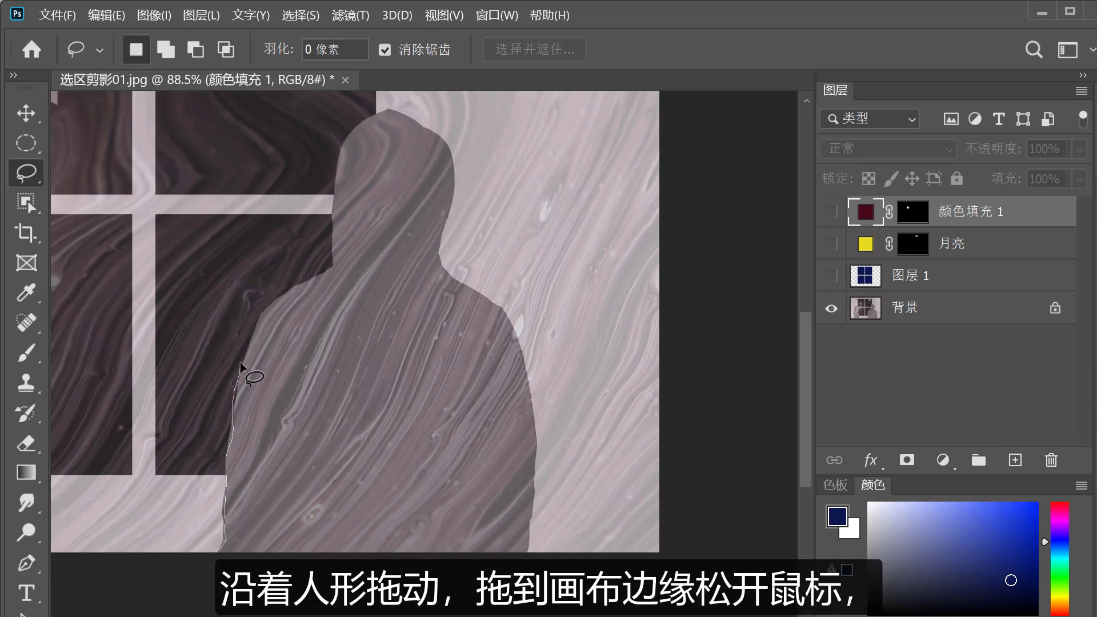
{"action": "mouse_move", "coordinate": [240, 362]}
{"action": "left_mouse_down"}
{"action": "mouse_move", "coordinate": [331, 268]}
{"action": "mouse_move", "coordinate": [339, 153]}
{"action": "mouse_move", "coordinate": [441, 260]}
{"action": "left_mouse_up"}
{"action": "left_click_drag", "start_coordinate": [531, 505], "coordinate": [525, 557]}
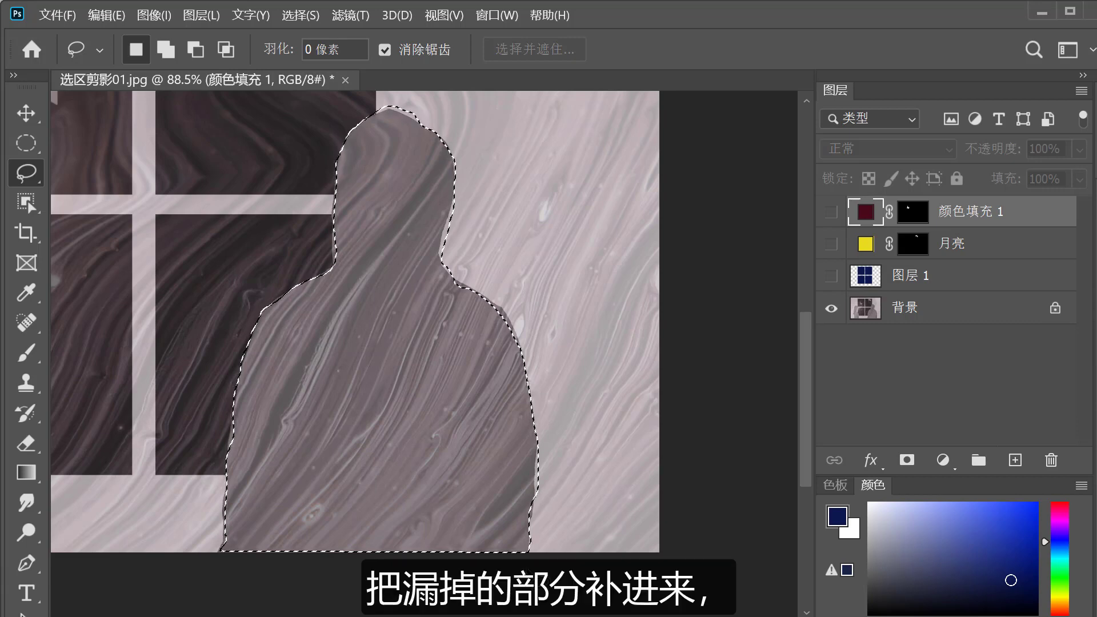
Step: Refine the figure's selection with the Lasso, adding missed areas and subtracting the excess around the head and neck
{"action": "left_click", "coordinate": [166, 49]}
{"action": "scroll", "coordinate": [393, 241], "scroll_direction": "up", "scroll_amount": 2}
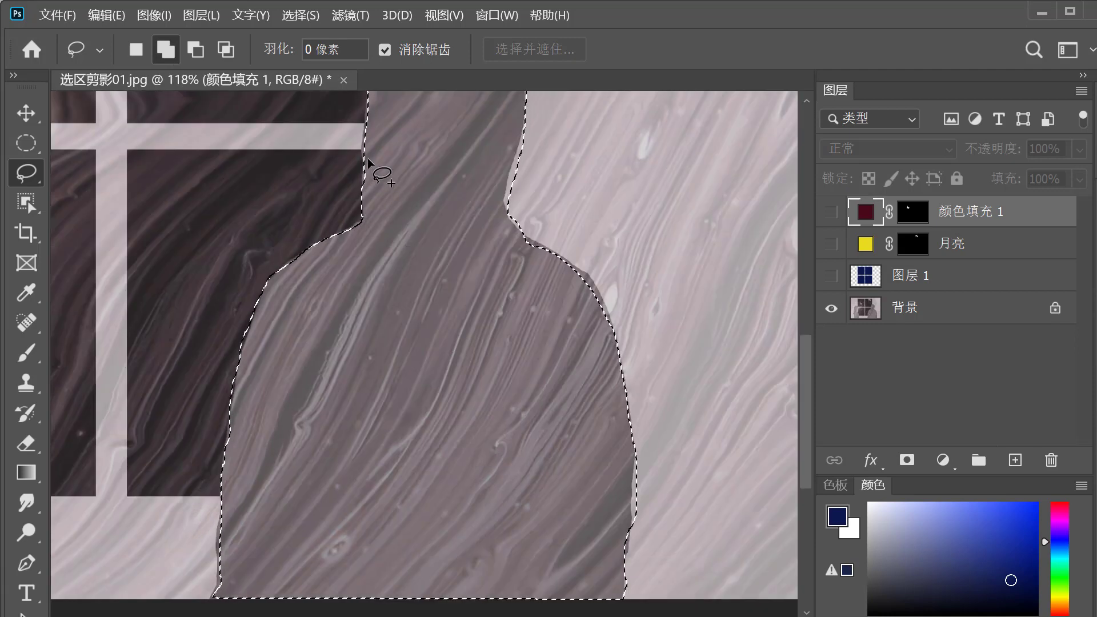
{"action": "left_click_drag", "start_coordinate": [372, 171], "coordinate": [374, 343]}
{"action": "key", "text": "alt"}
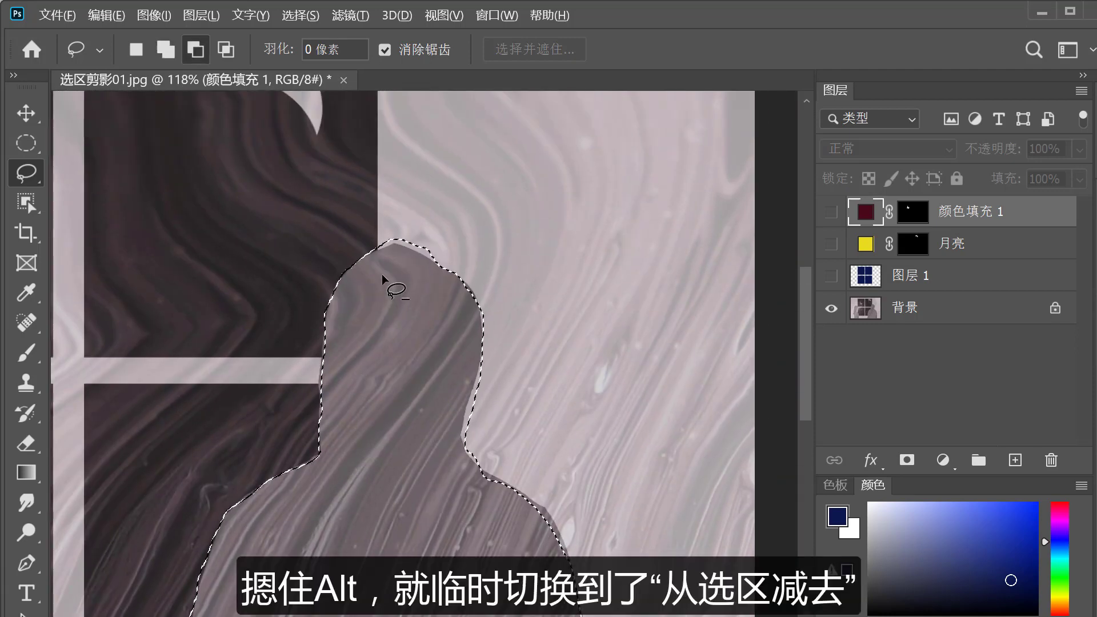
{"action": "mouse_move", "coordinate": [379, 247]}
{"action": "left_mouse_down"}
{"action": "mouse_move", "coordinate": [427, 258]}
{"action": "mouse_move", "coordinate": [387, 226]}
{"action": "mouse_move", "coordinate": [374, 250]}
{"action": "left_mouse_up"}
{"action": "mouse_move", "coordinate": [483, 366]}
{"action": "left_mouse_down"}
{"action": "mouse_move", "coordinate": [475, 383]}
{"action": "mouse_move", "coordinate": [490, 356]}
{"action": "mouse_move", "coordinate": [484, 363]}
{"action": "left_mouse_up"}
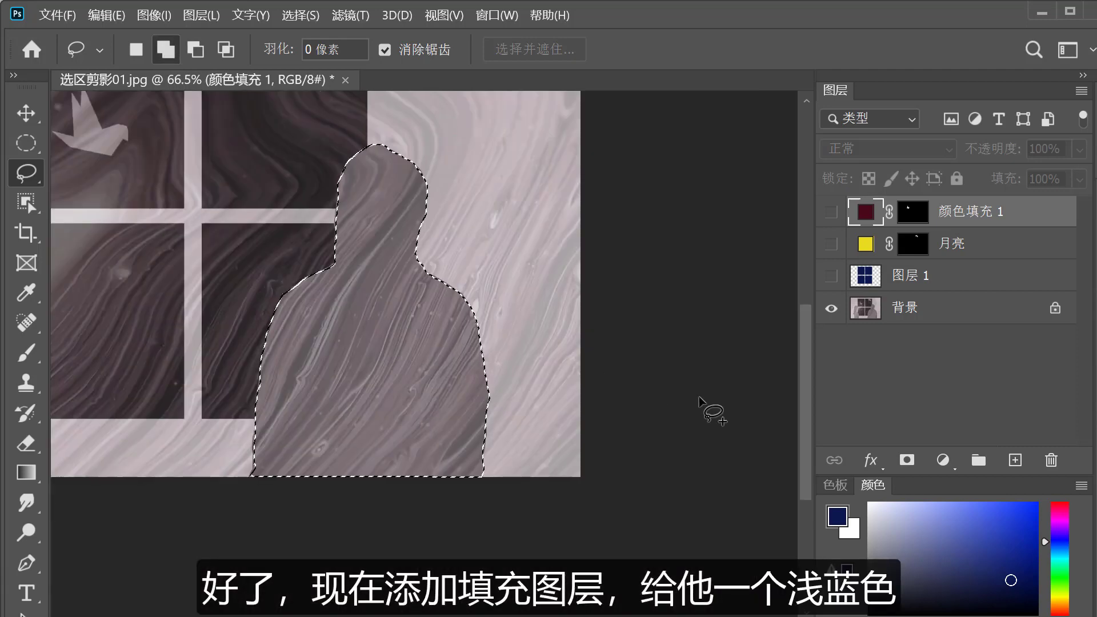
Step: Add a solid colour fill layer in light blue #495ab1 from the right figure's selection and hide the layer
{"action": "left_click", "coordinate": [943, 461]}
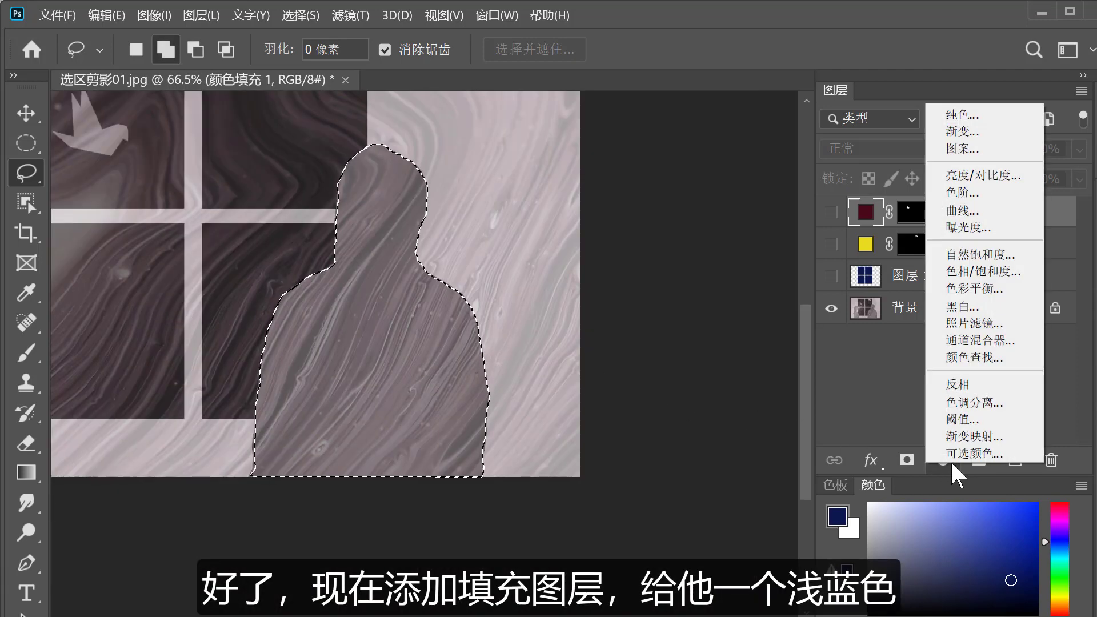
{"action": "left_click", "coordinate": [971, 109]}
{"action": "type", "text": "4959b1"}
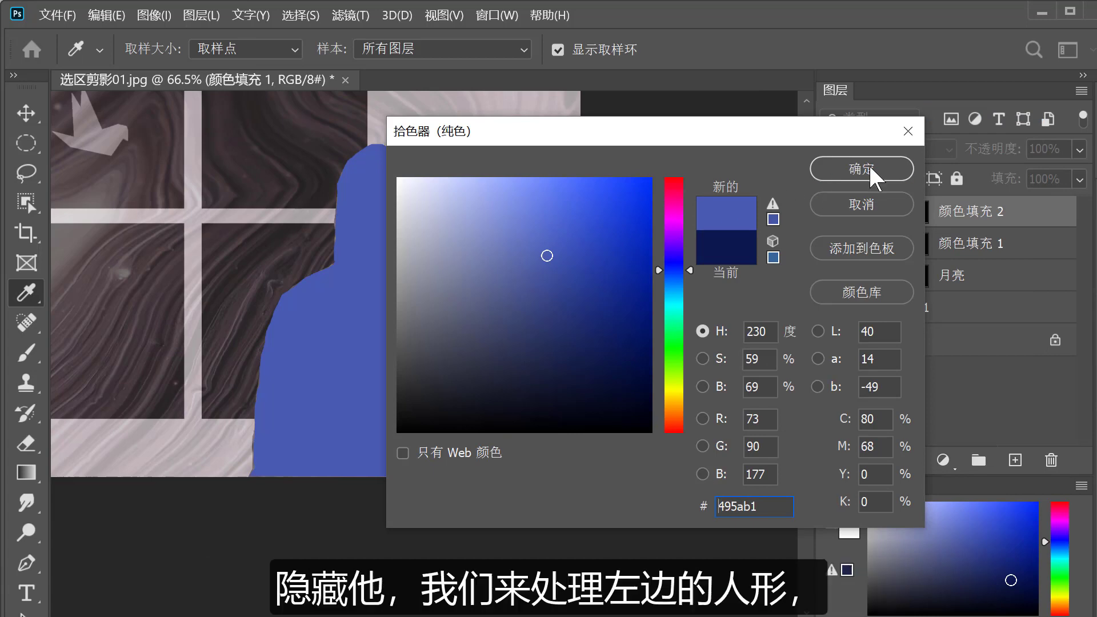
{"action": "left_click", "coordinate": [868, 169]}
{"action": "left_click", "coordinate": [831, 212]}
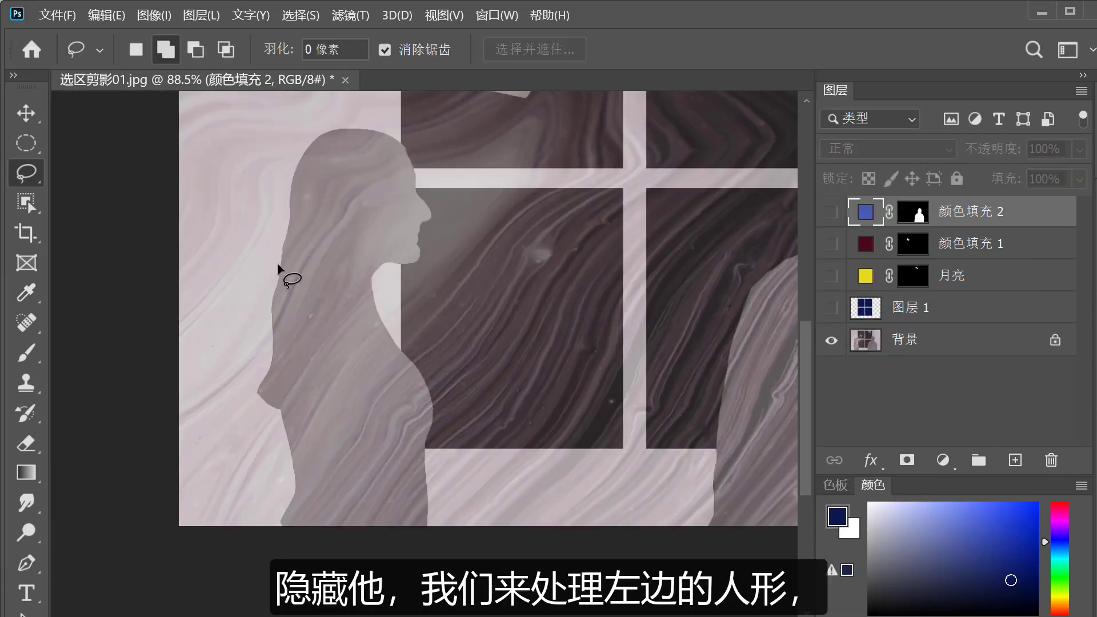
Step: Select the left figure by tracing its outline with the Magnetic Lasso, removing misplaced anchor points and closing at the starting point
{"action": "right_click", "coordinate": [35, 166]}
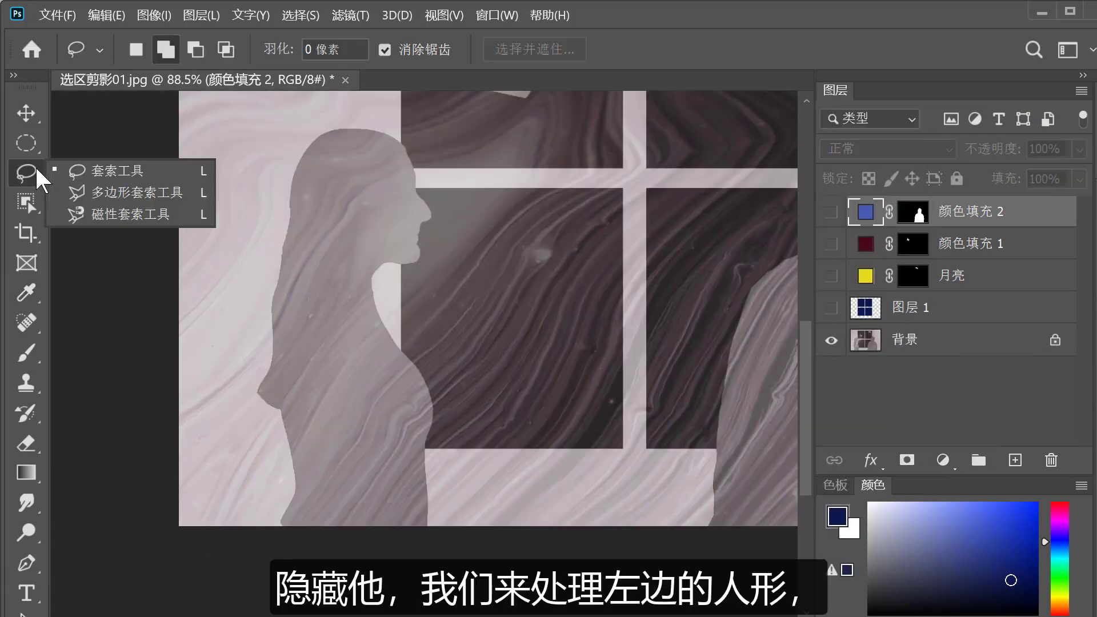
{"action": "left_click", "coordinate": [114, 209]}
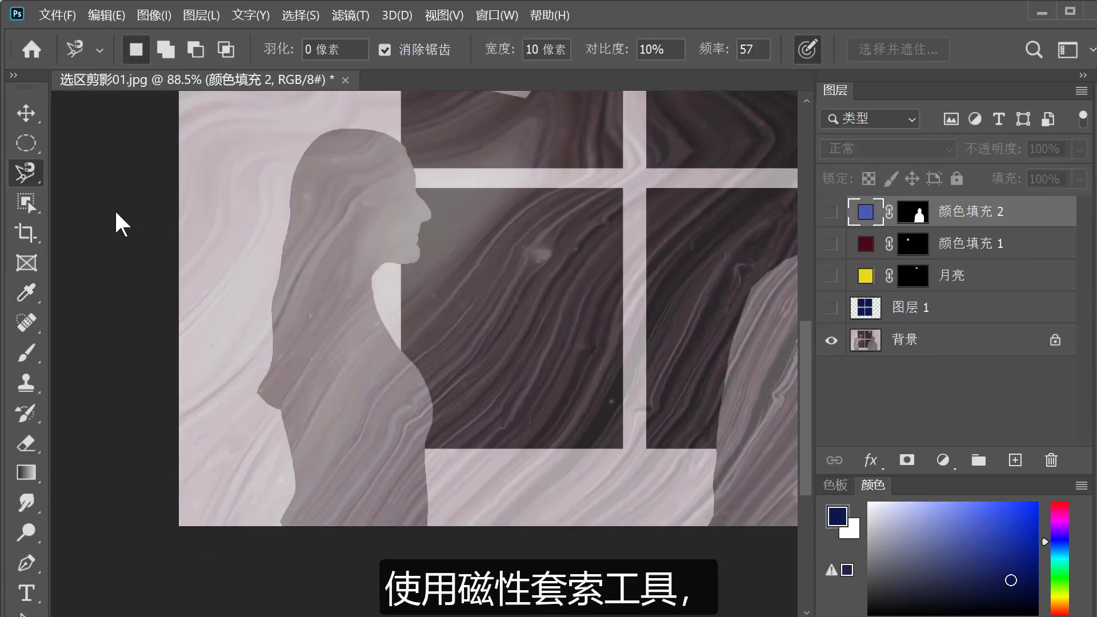
{"action": "left_click", "coordinate": [282, 525]}
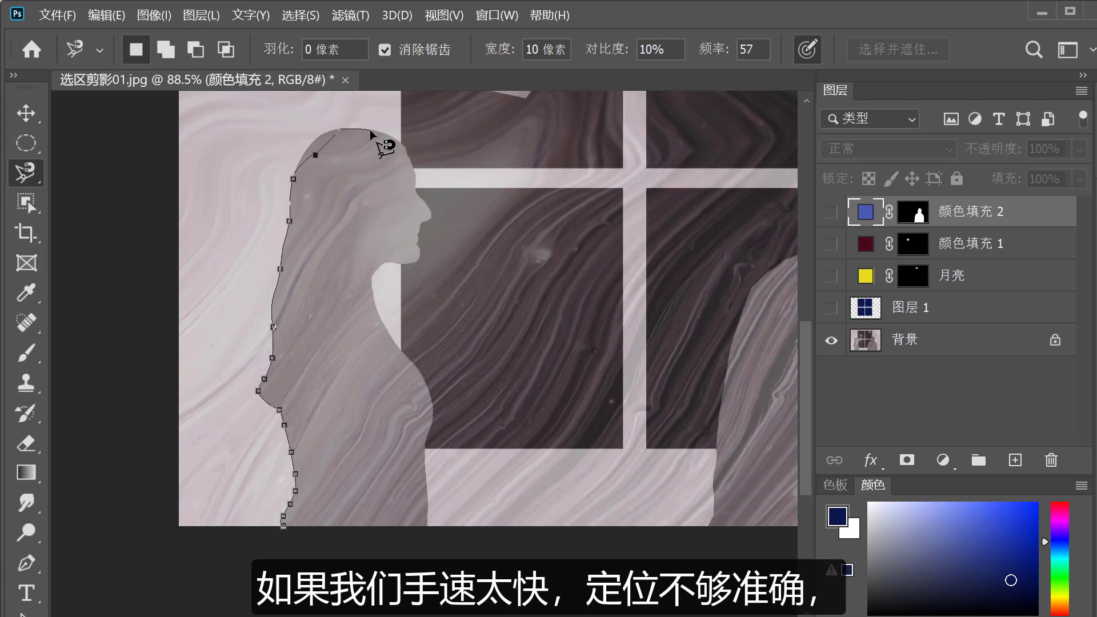
{"action": "key", "text": "BackSpace"}
{"action": "key", "text": "BackSpace"}
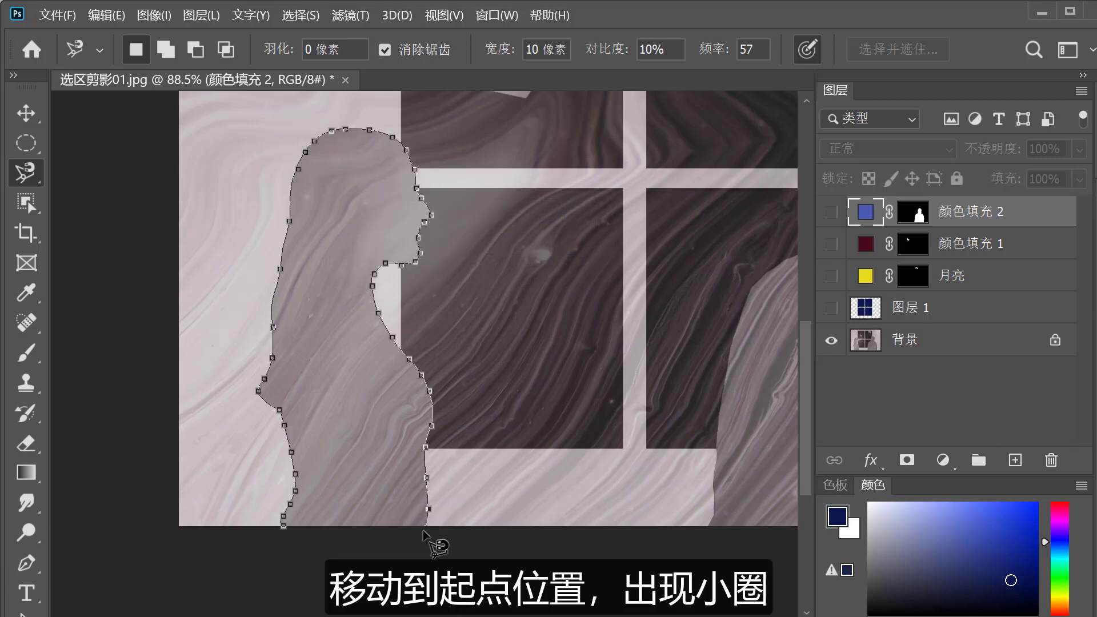
{"action": "left_click", "coordinate": [281, 528]}
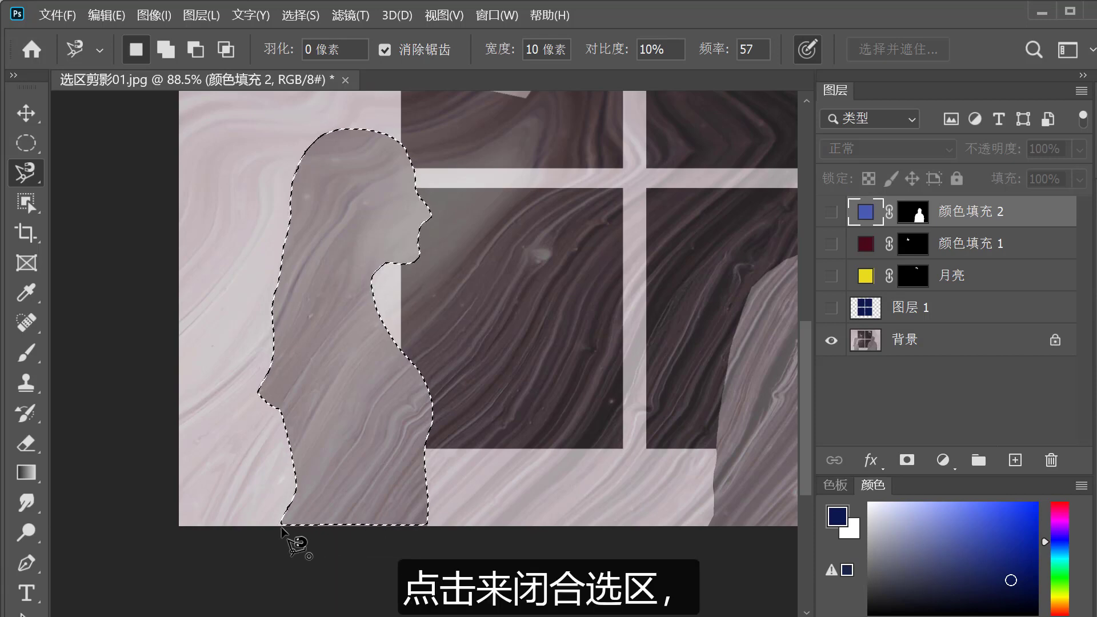
Step: Add the missed strip along the canvas's bottom edge to the left figure's selection with the Rectangular Marquee
{"action": "scroll", "coordinate": [342, 542], "scroll_direction": "up", "scroll_amount": 7}
{"action": "left_click_drag", "start_coordinate": [340, 531], "coordinate": [345, 379]}
{"action": "left_click", "coordinate": [31, 136]}
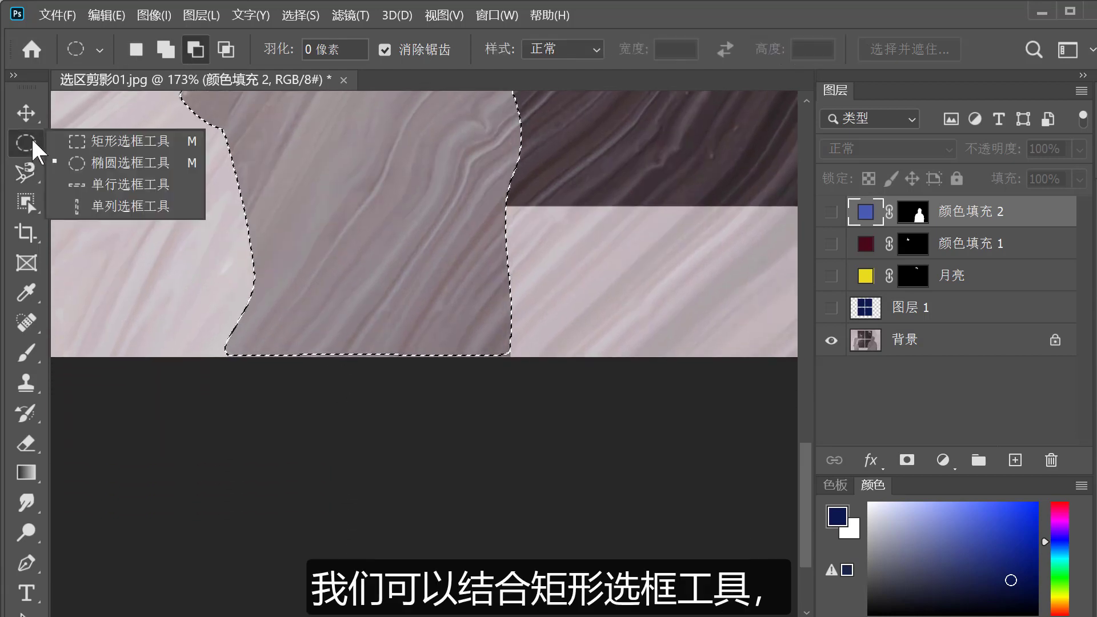
{"action": "left_click", "coordinate": [109, 141]}
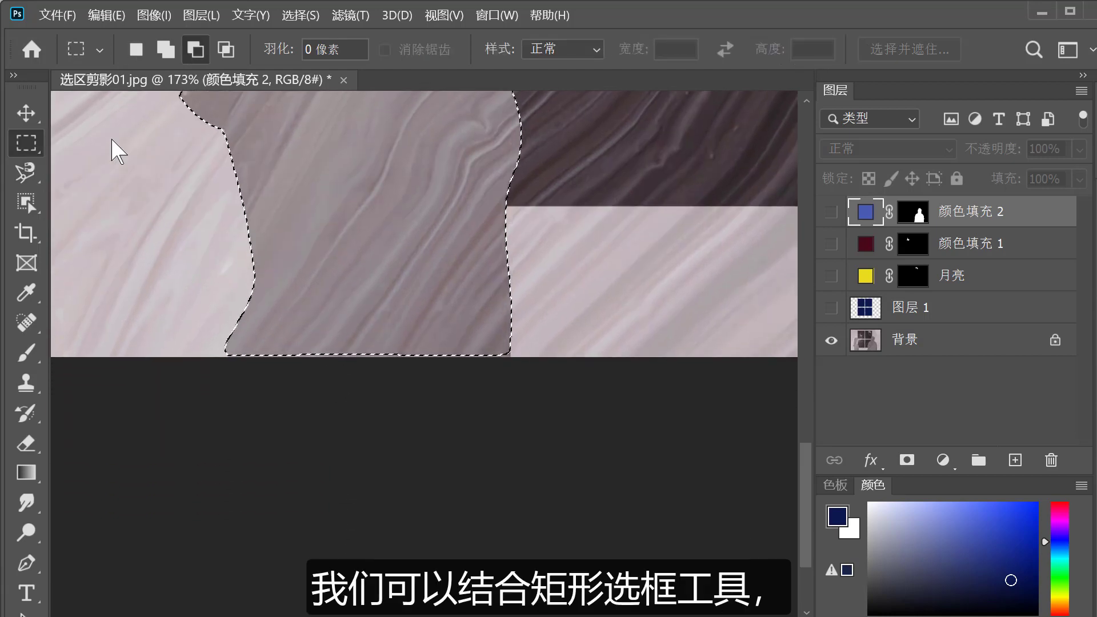
{"action": "left_click", "coordinate": [173, 49]}
{"action": "left_click_drag", "start_coordinate": [228, 346], "coordinate": [509, 440]}
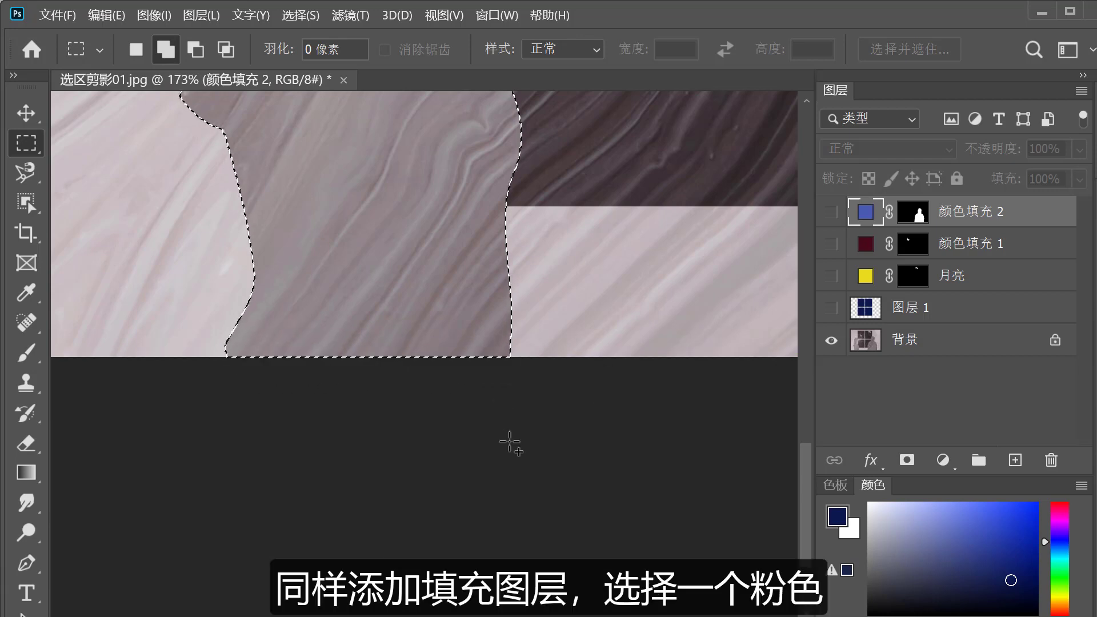
Step: Add a solid colour fill layer in pink #b36178 from the left figure's selection and show all hidden layers
{"action": "key", "text": "ctrl+0"}
{"action": "left_click", "coordinate": [942, 460]}
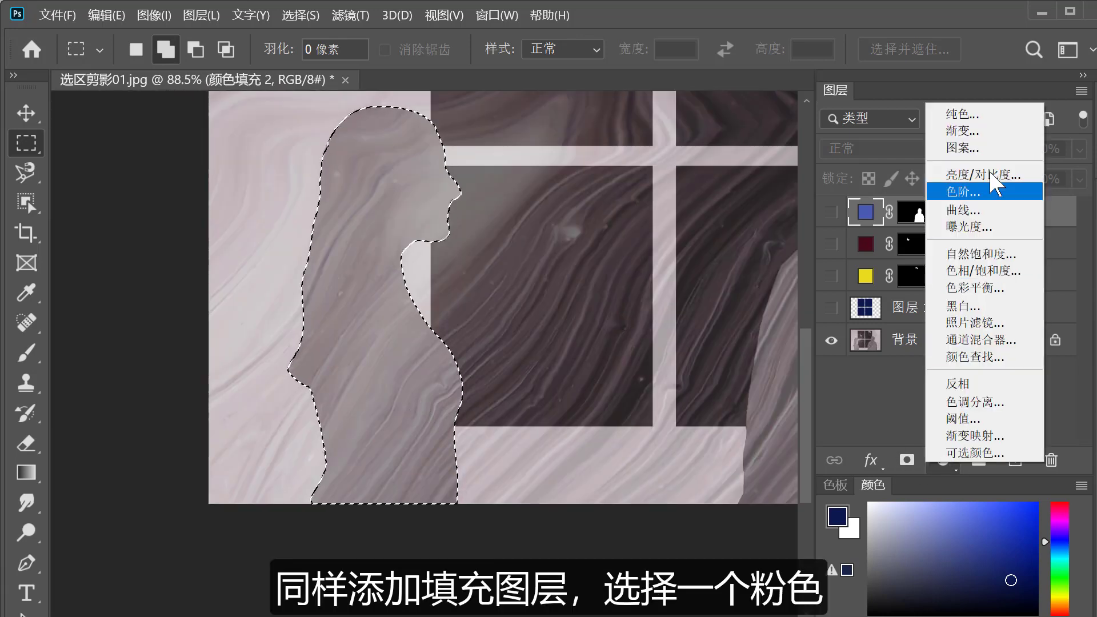
{"action": "left_click", "coordinate": [996, 112]}
{"action": "left_click", "coordinate": [514, 254]}
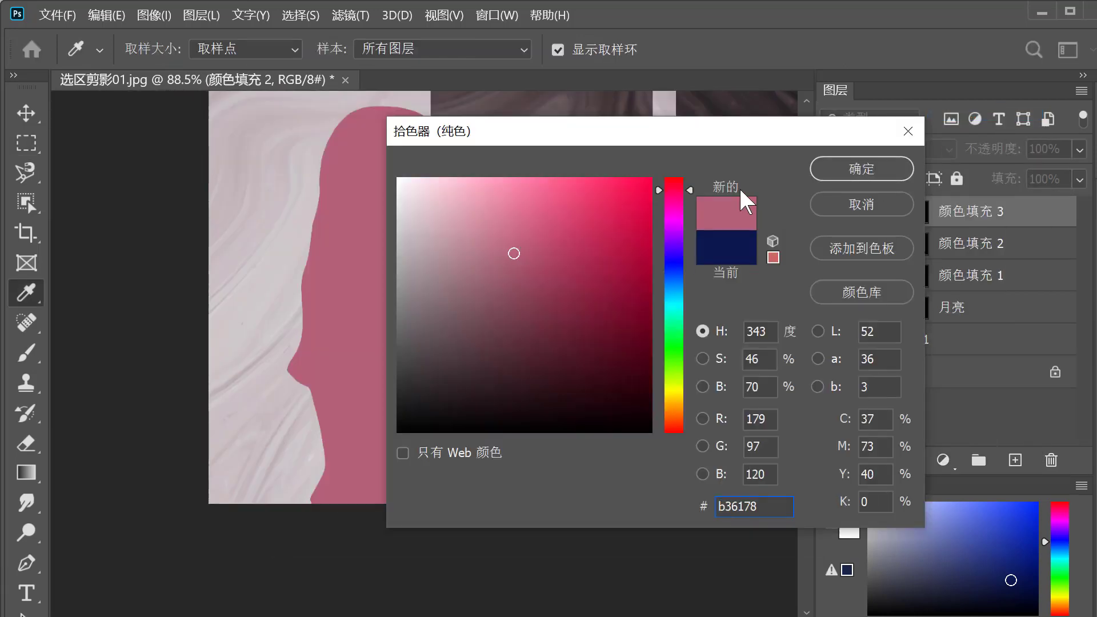
{"action": "left_click", "coordinate": [858, 170]}
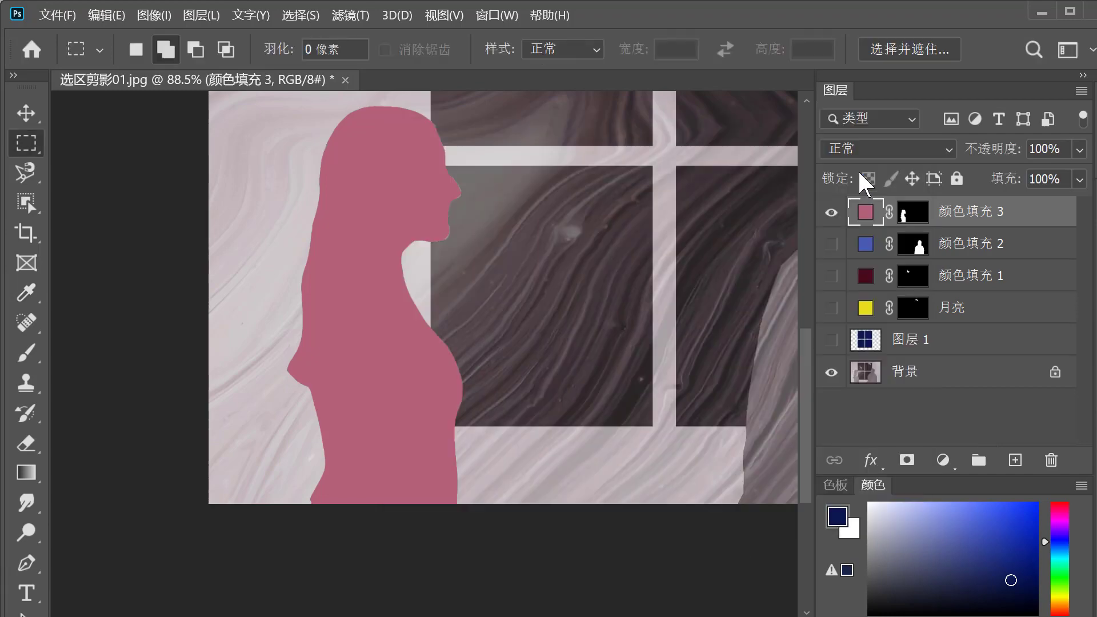
{"action": "left_click_drag", "start_coordinate": [831, 243], "coordinate": [831, 339]}
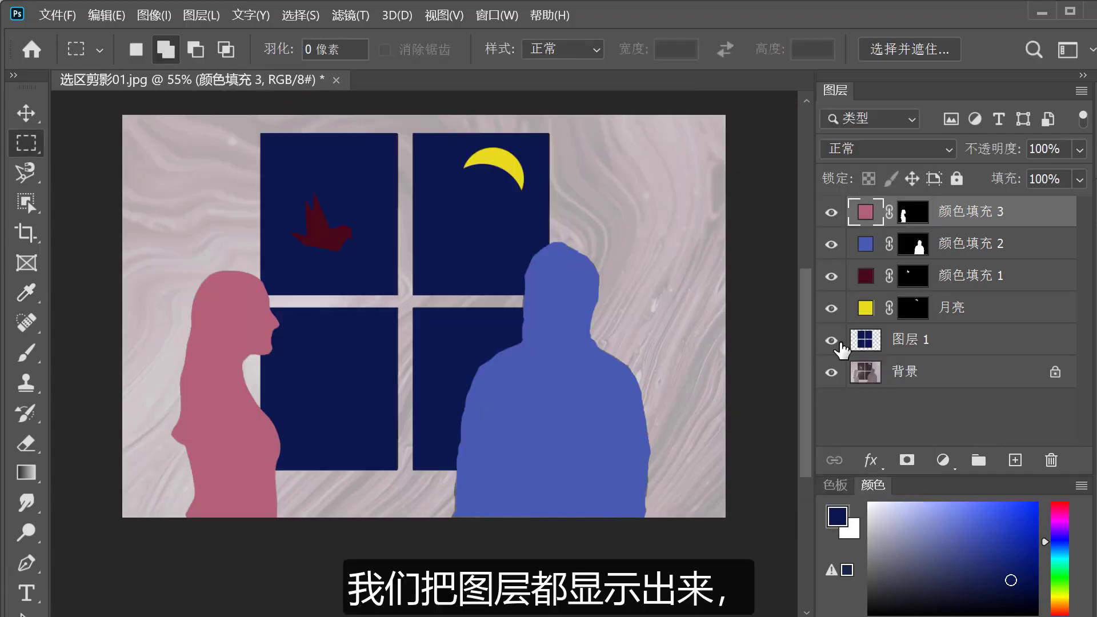
Step: Add a solid colour fill layer in grey #646567 and move it directly above the 背景 layer
{"action": "left_click", "coordinate": [943, 460]}
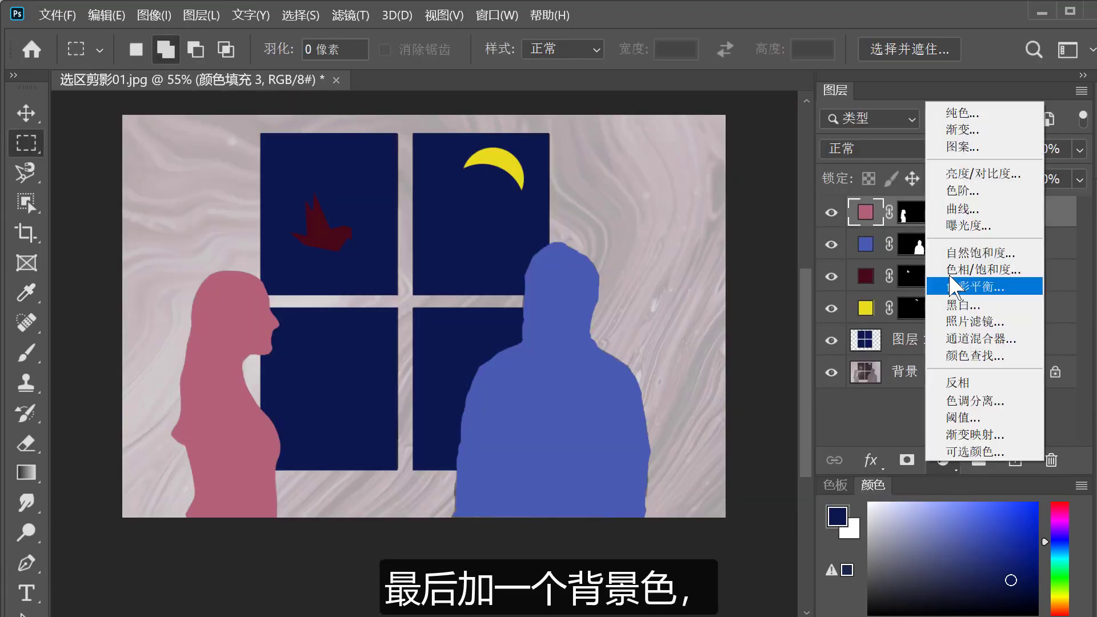
{"action": "left_click", "coordinate": [996, 112]}
{"action": "left_click", "coordinate": [404, 328]}
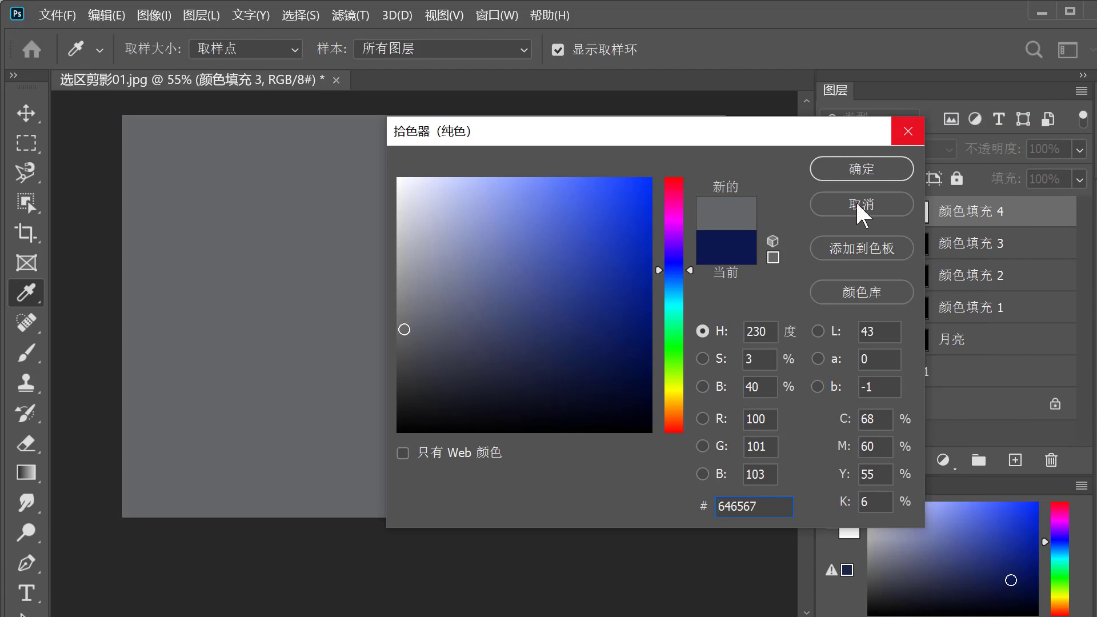
{"action": "left_click", "coordinate": [871, 169]}
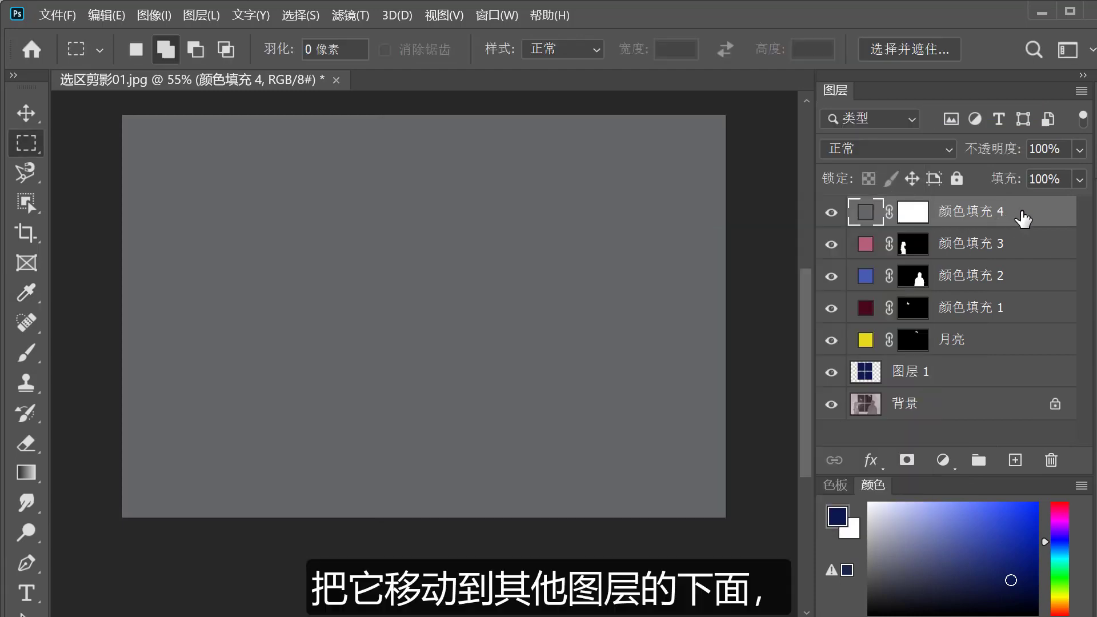
{"action": "left_click_drag", "start_coordinate": [1023, 220], "coordinate": [1031, 387]}
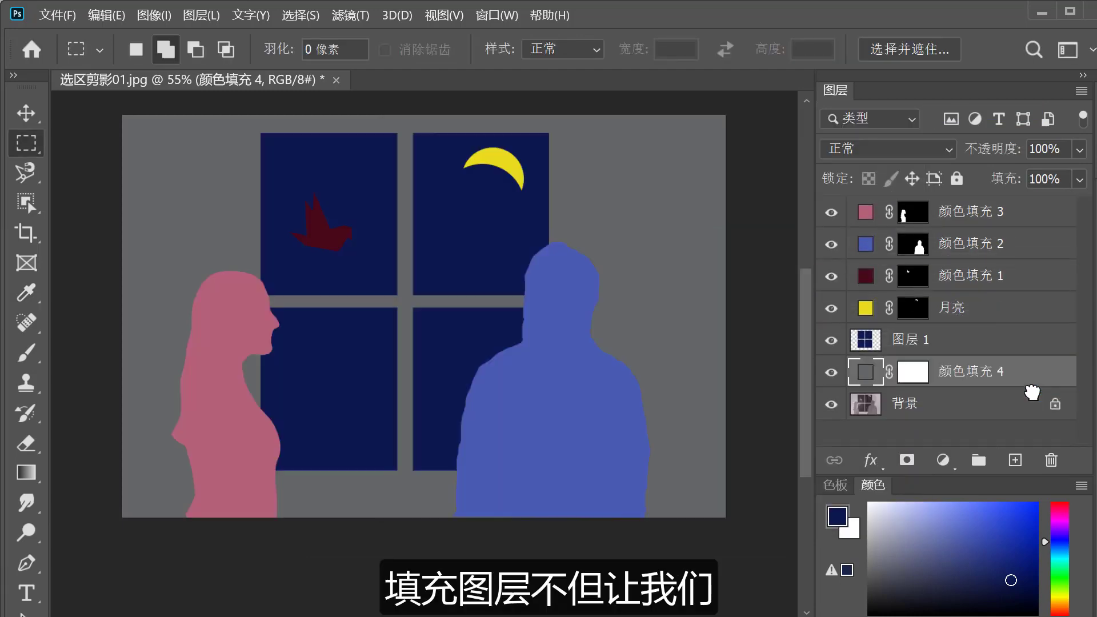
Step: Change the left figure's fill to a darker crimson and the right figure's fill to a darker blue
{"action": "double_click", "coordinate": [865, 212]}
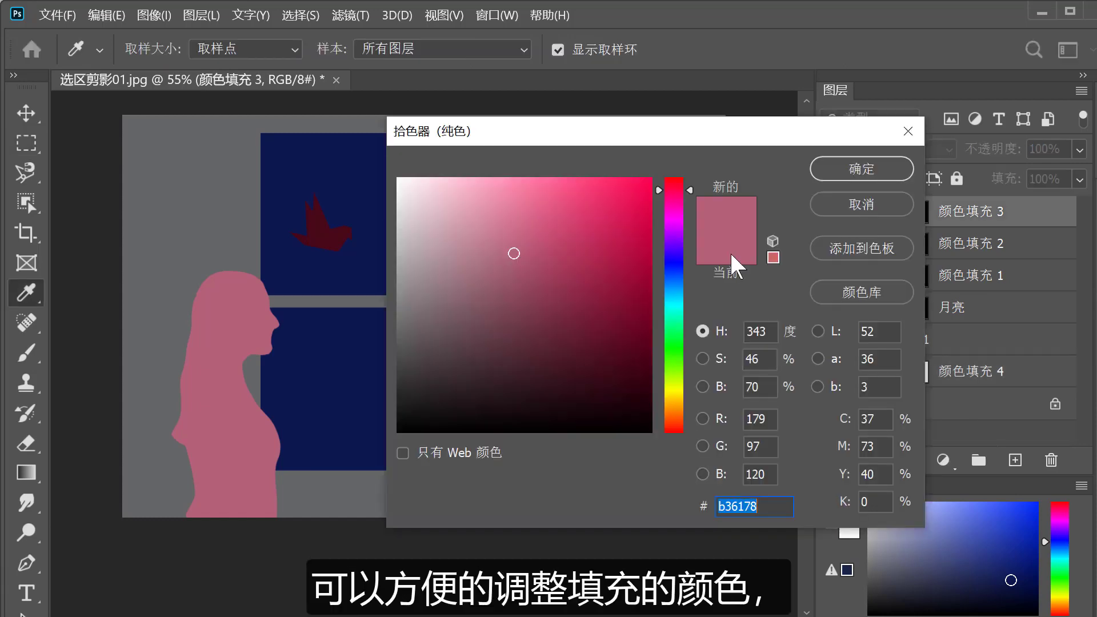
{"action": "left_click", "coordinate": [563, 270]}
{"action": "left_click", "coordinate": [564, 292]}
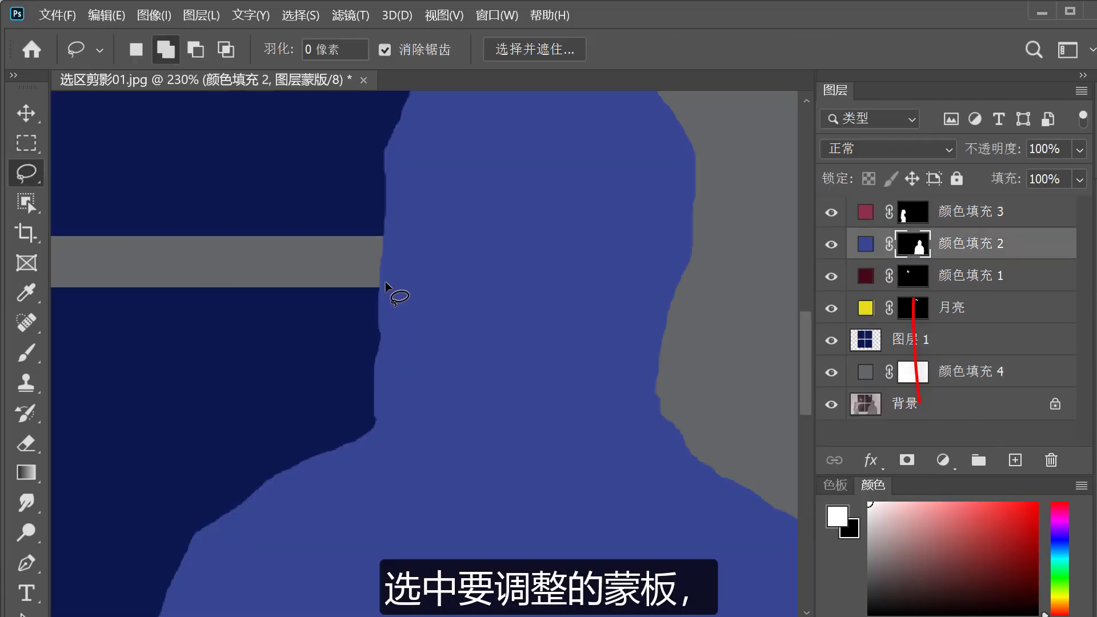
Step: On the right figure's layer mask, lasso the gap at the left edge of the neck, fill it with white and deselect
{"action": "mouse_move", "coordinate": [379, 278]}
{"action": "left_mouse_down"}
{"action": "mouse_move", "coordinate": [378, 384]}
{"action": "mouse_move", "coordinate": [422, 295]}
{"action": "mouse_move", "coordinate": [379, 281]}
{"action": "left_mouse_up"}
{"action": "key", "text": "alt+Delete"}
{"action": "key", "text": "ctrl+d"}
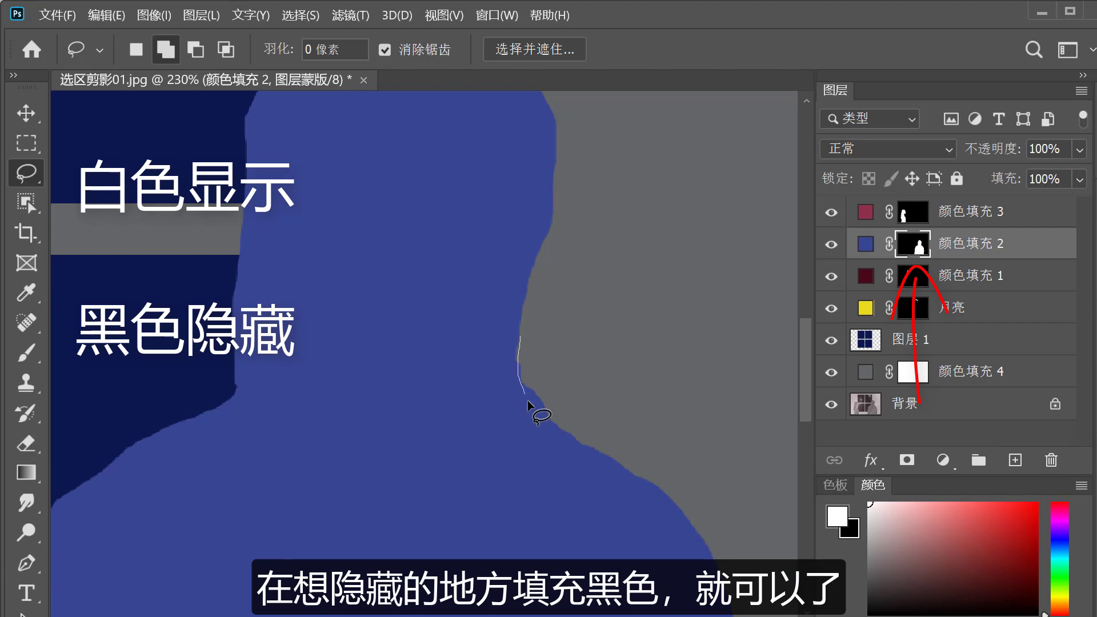
Step: On the same mask, lasso the excess at the right side of the neck, fill it with black and deselect
{"action": "left_click_drag", "start_coordinate": [535, 345], "coordinate": [540, 346]}
{"action": "key", "text": "ctrl+Delete"}
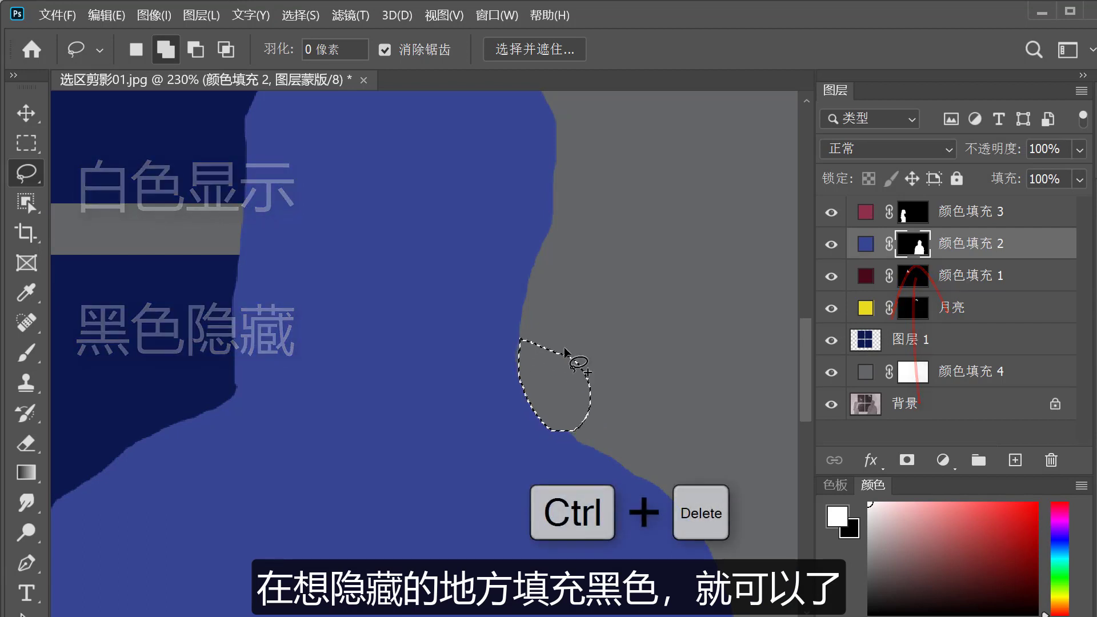
{"action": "key", "text": "ctrl+d"}
{"action": "key", "text": "ctrl+0"}
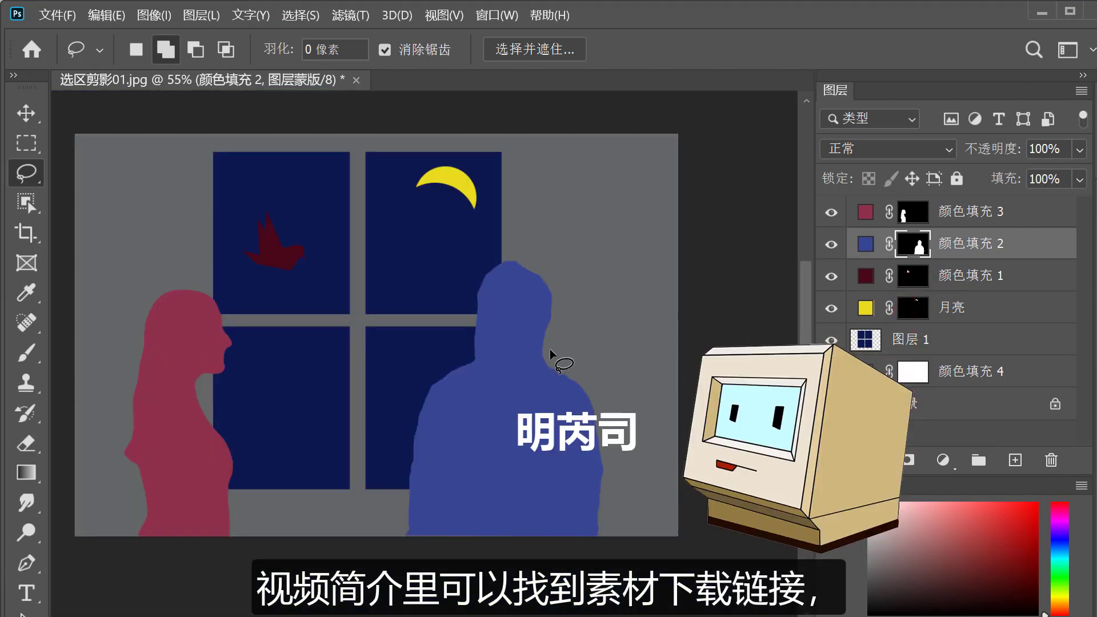